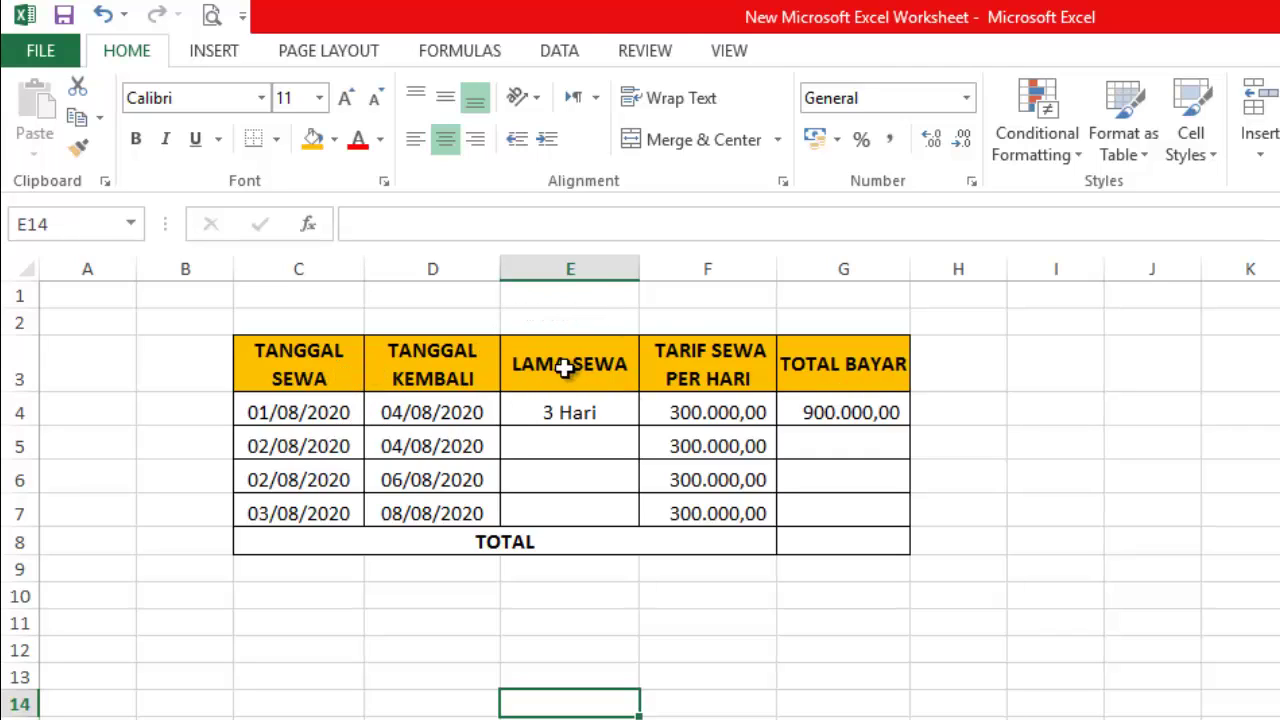
# - Fill E4's day-count formula down through E7 and check the copy in E5
pyautogui.click(562, 410)
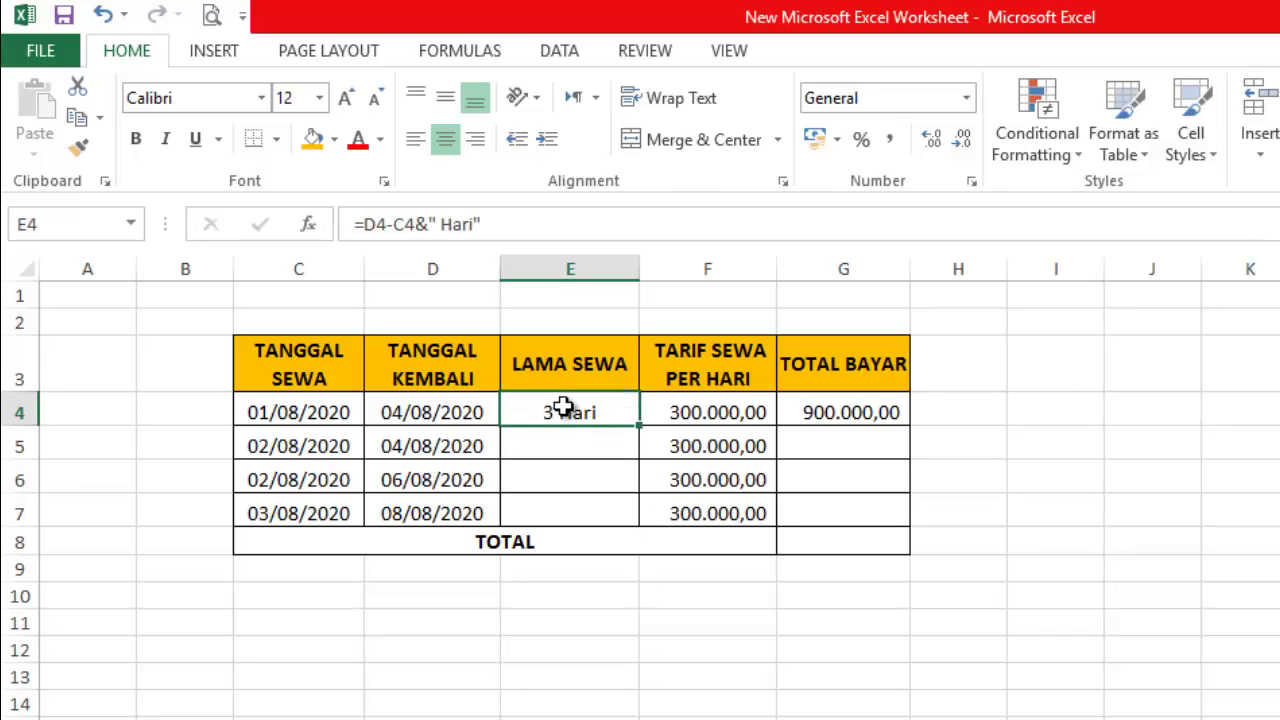
pyautogui.click(583, 449)
pyautogui.click(580, 412)
pyautogui.moveTo(639, 430); pyautogui.dragTo(637, 513)
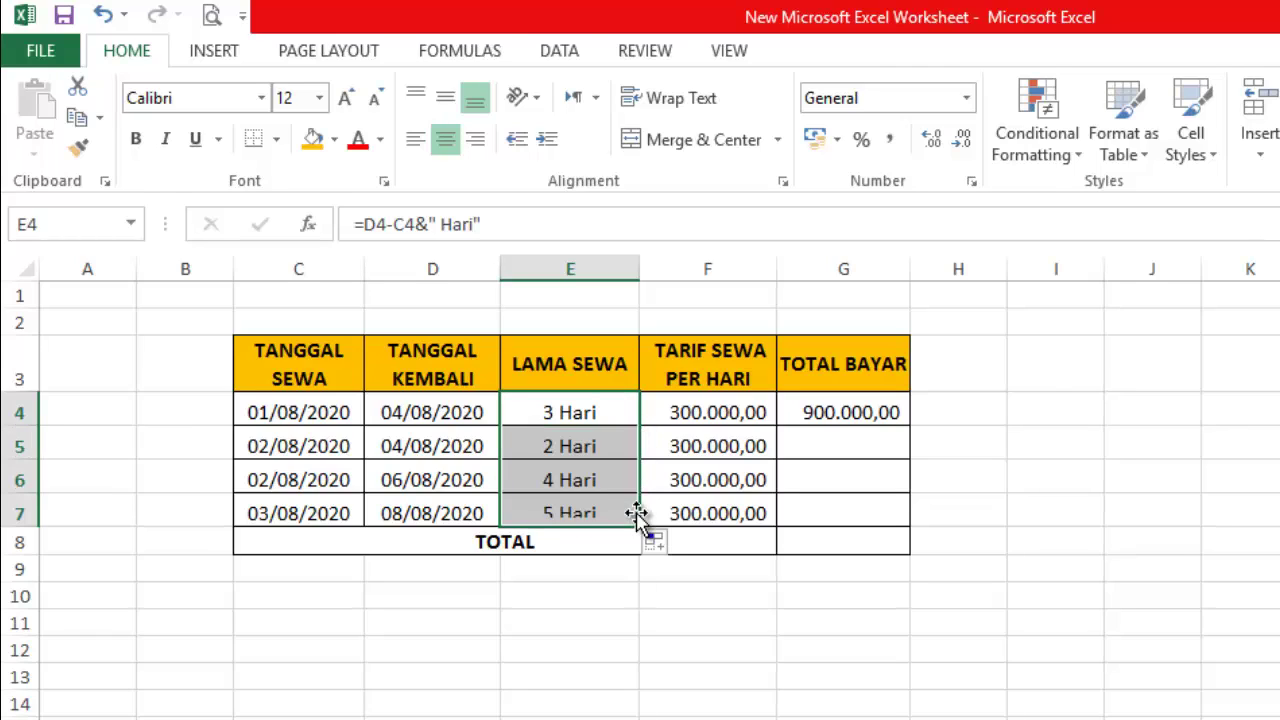
pyautogui.click(597, 448)
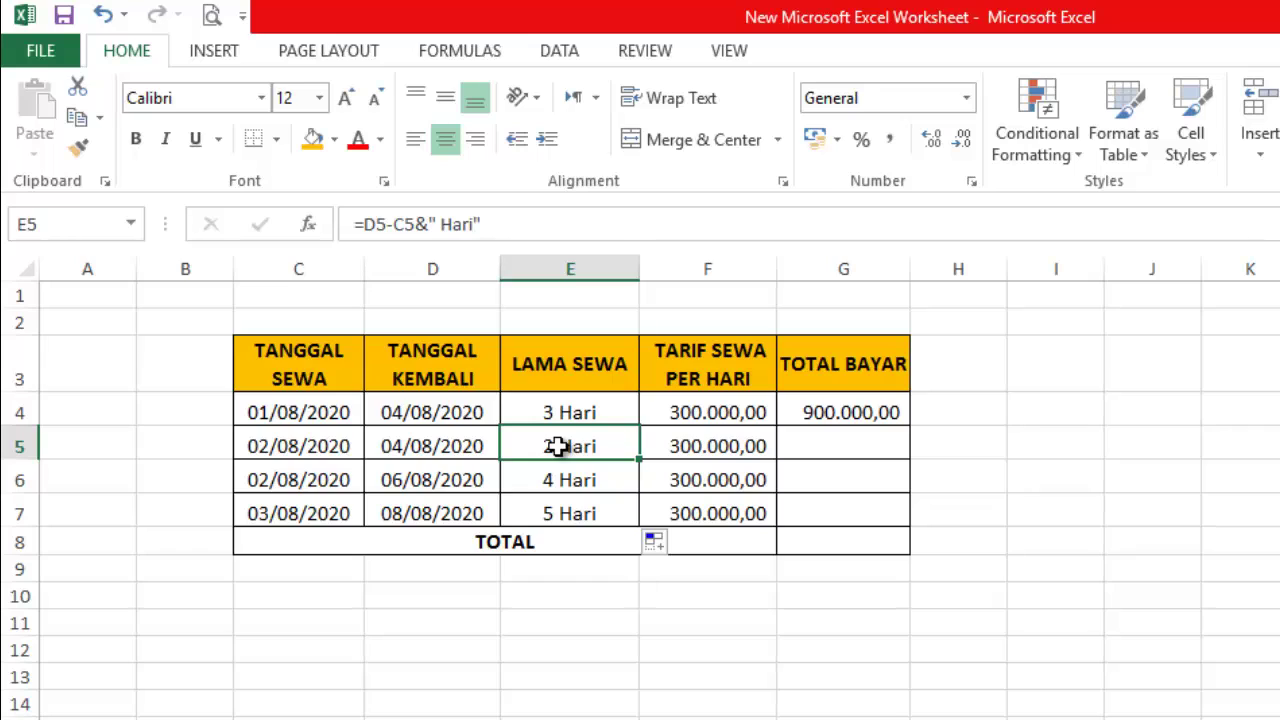
# - Fill G4's total formula down through G7 for rows 5 to 7
pyautogui.click(825, 410)
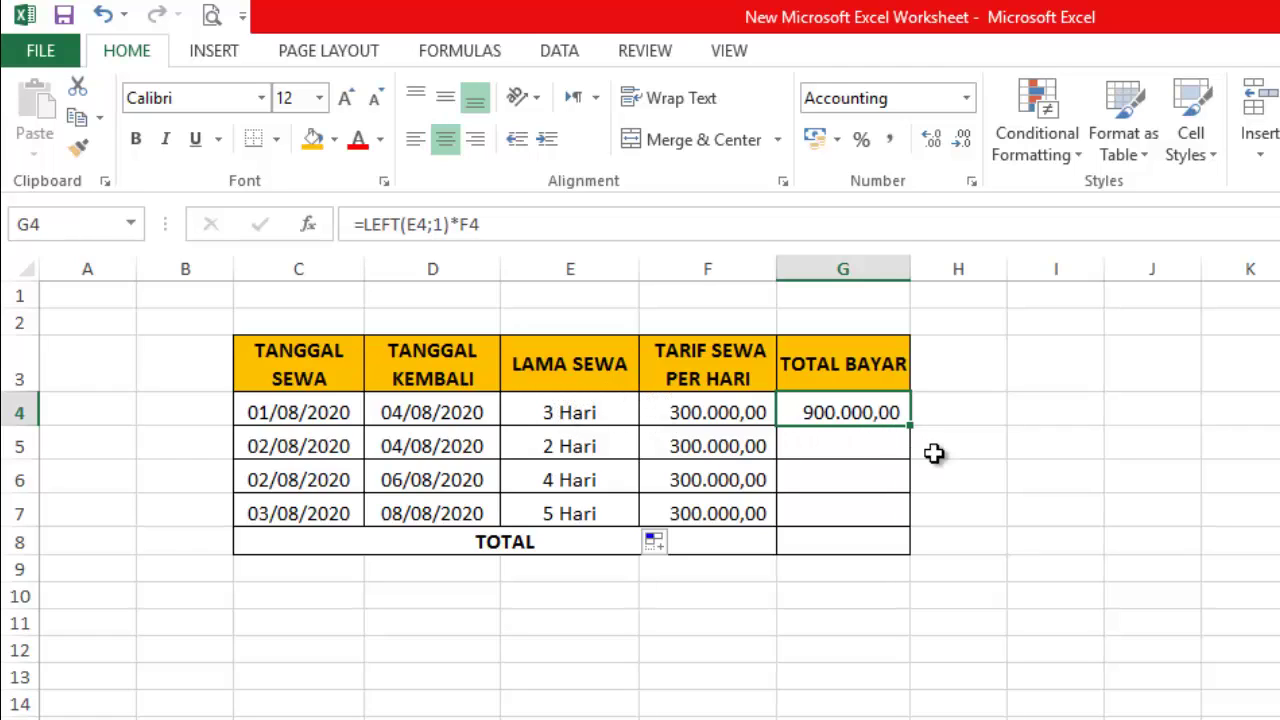
pyautogui.moveTo(910, 425); pyautogui.dragTo(914, 530)
pyautogui.click(1035, 537)
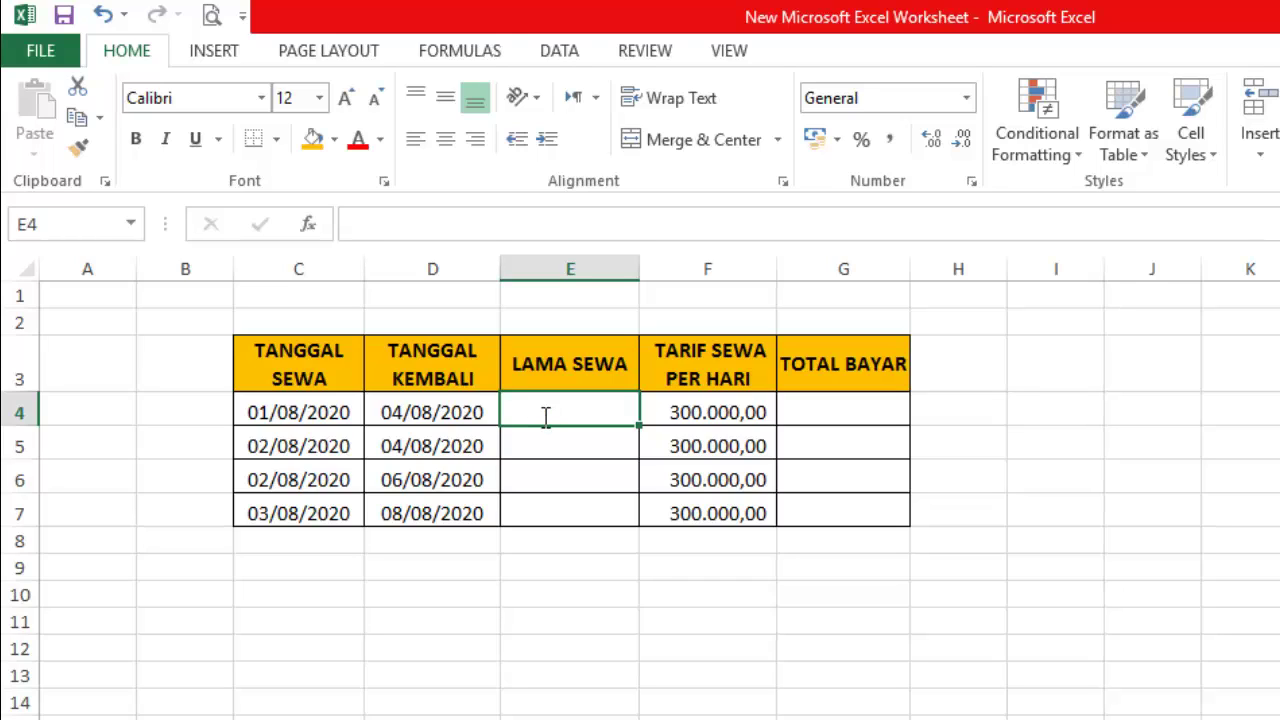
# - Enter =D4-C4 in E4 so it shows 3 rental days
pyautogui.write('=')
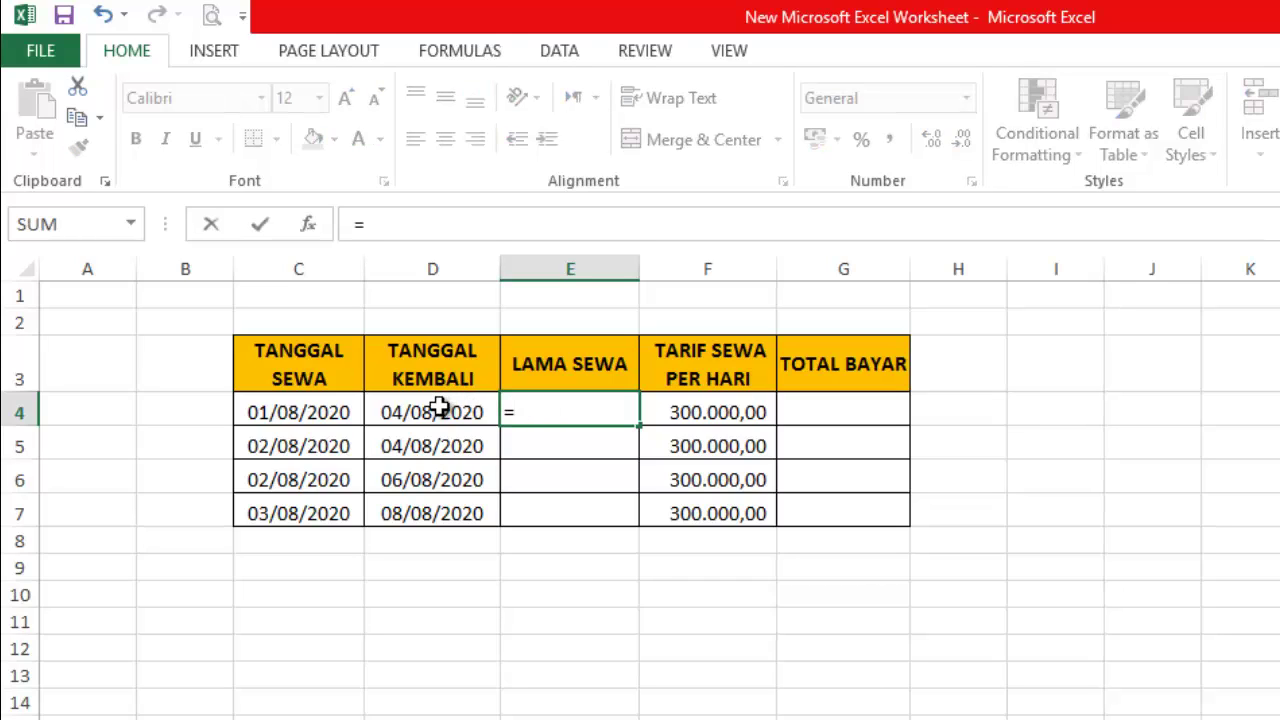
pyautogui.click(440, 406)
pyautogui.write('-')
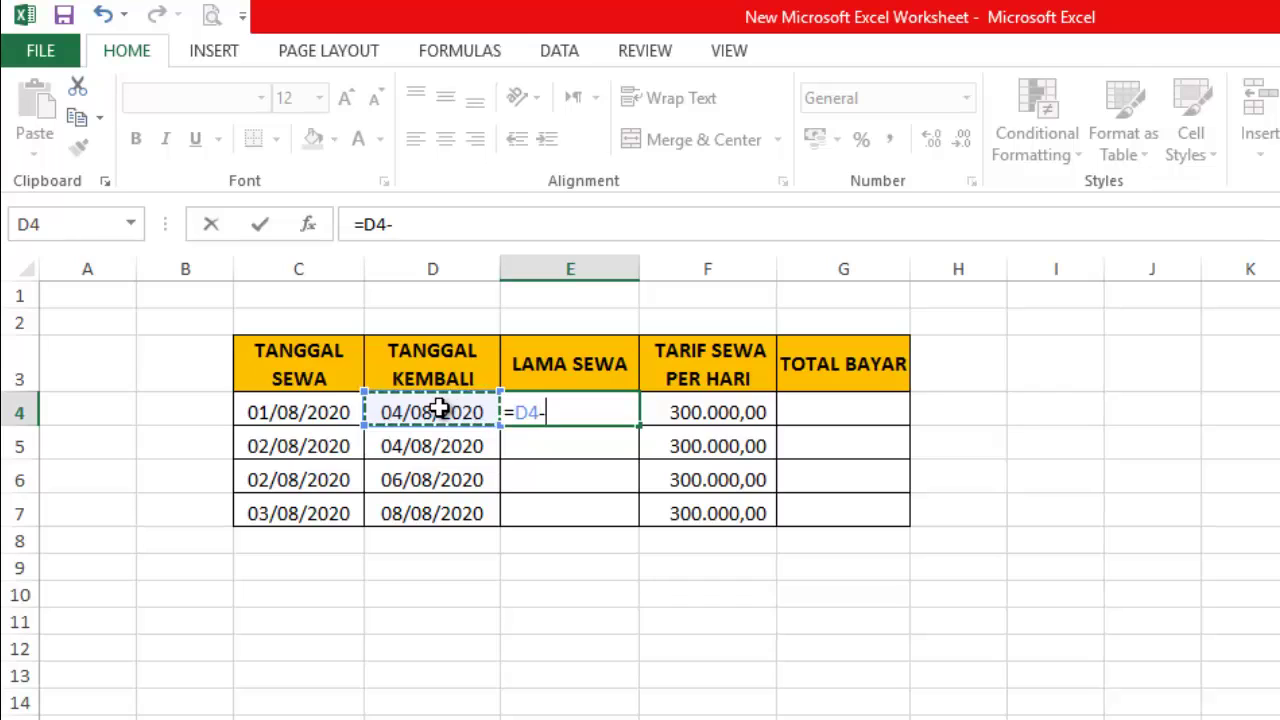
pyautogui.click(313, 412)
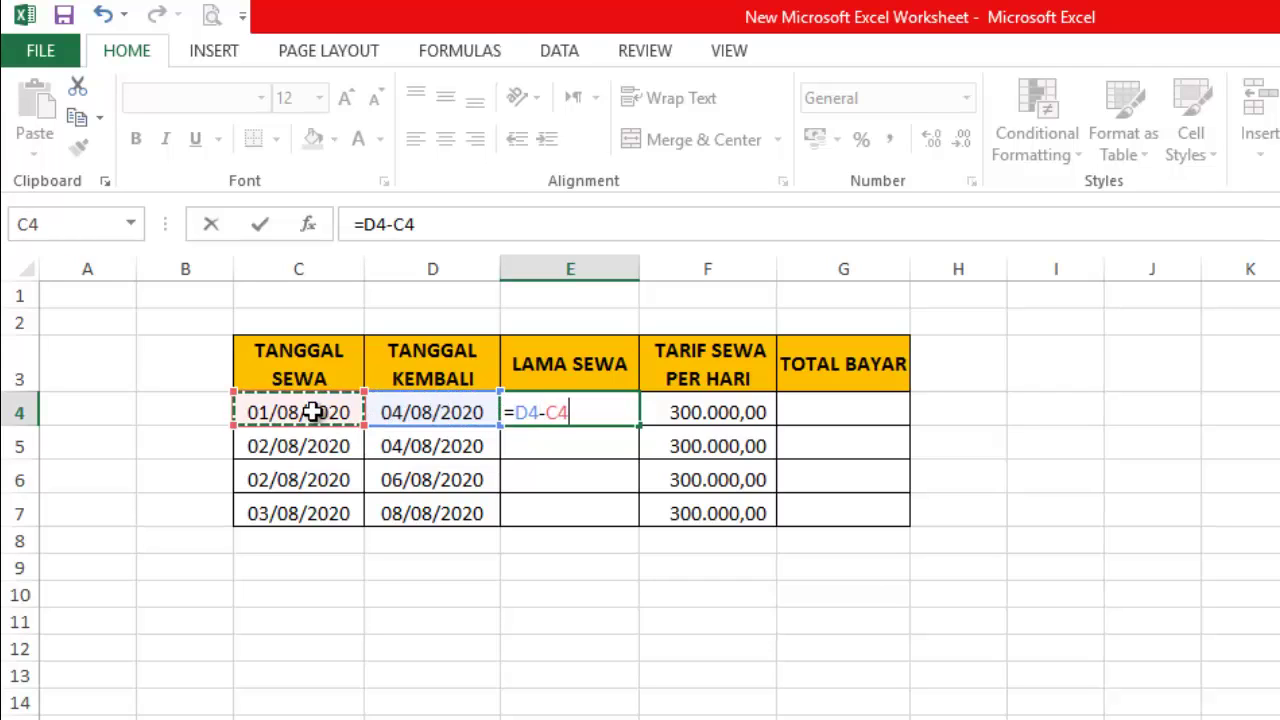
pyautogui.press('Return')
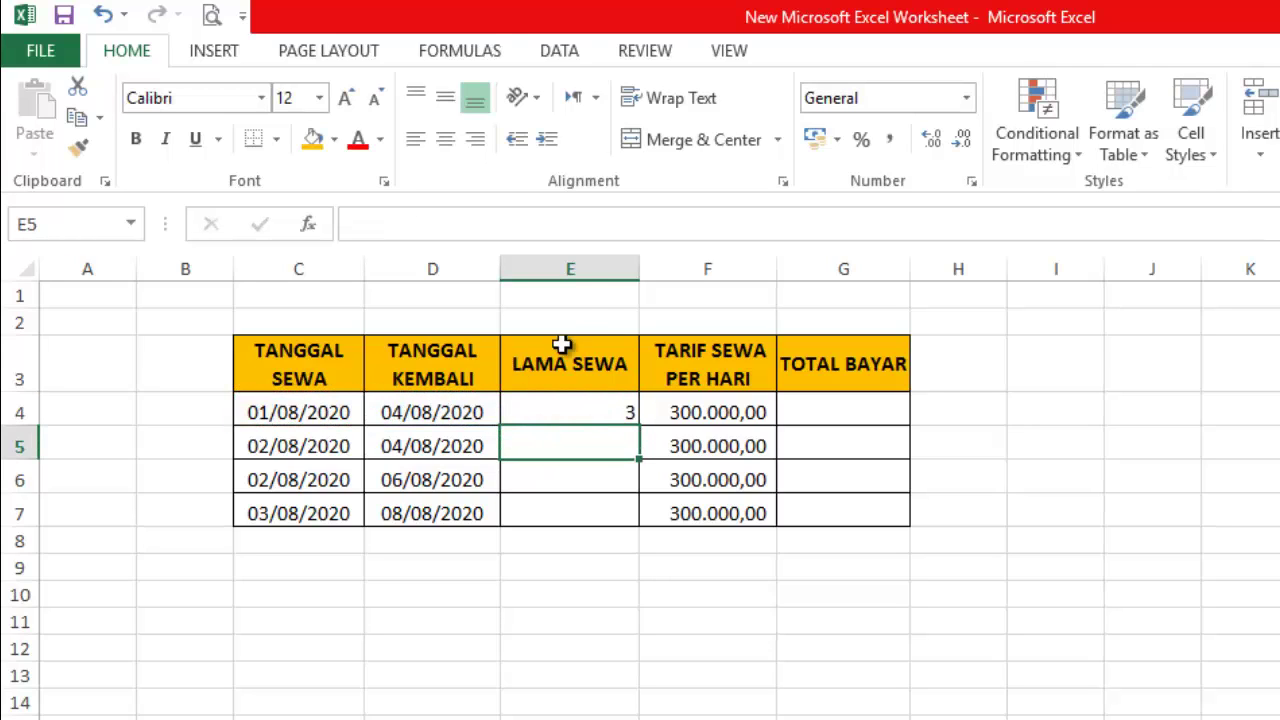
# - Centre the values in the LAMA SEWA column E
pyautogui.click(575, 266)
pyautogui.click(445, 139)
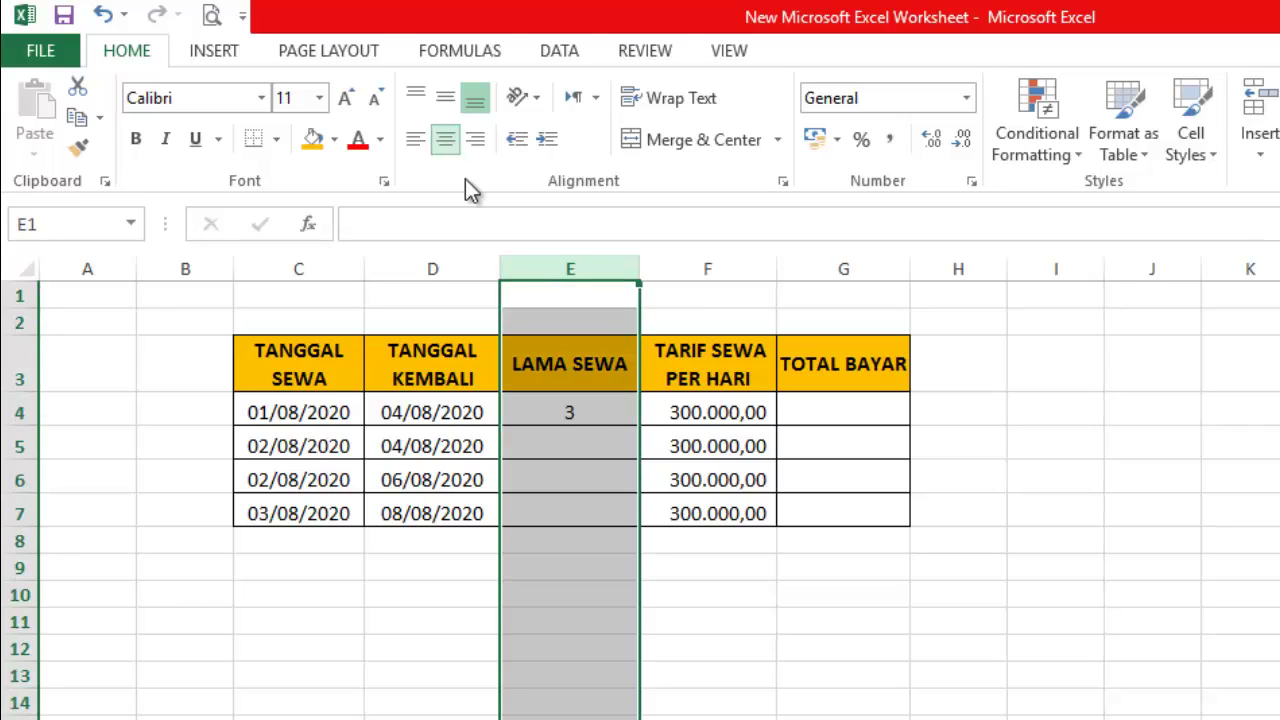
pyautogui.click(574, 410)
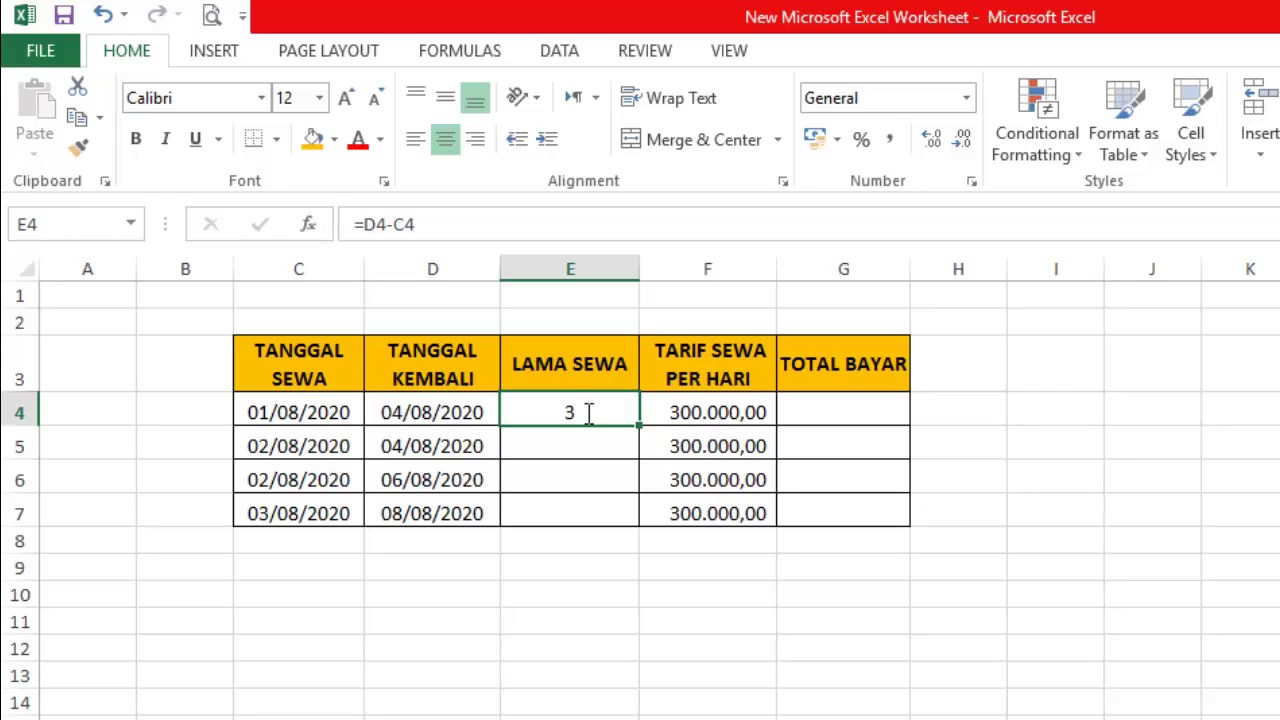
# - Rewrite E4 as =D4-C4&"Hari" so it reads 3Hari
pyautogui.write('=')
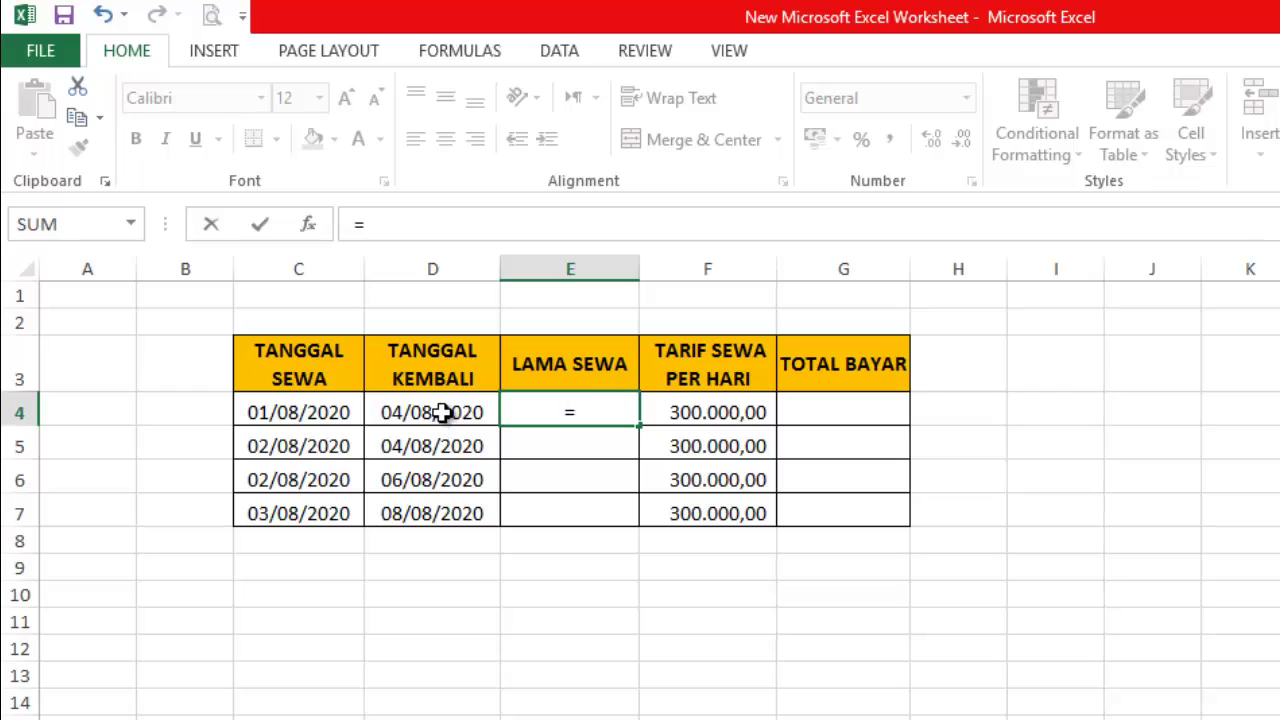
pyautogui.click(442, 413)
pyautogui.write('-')
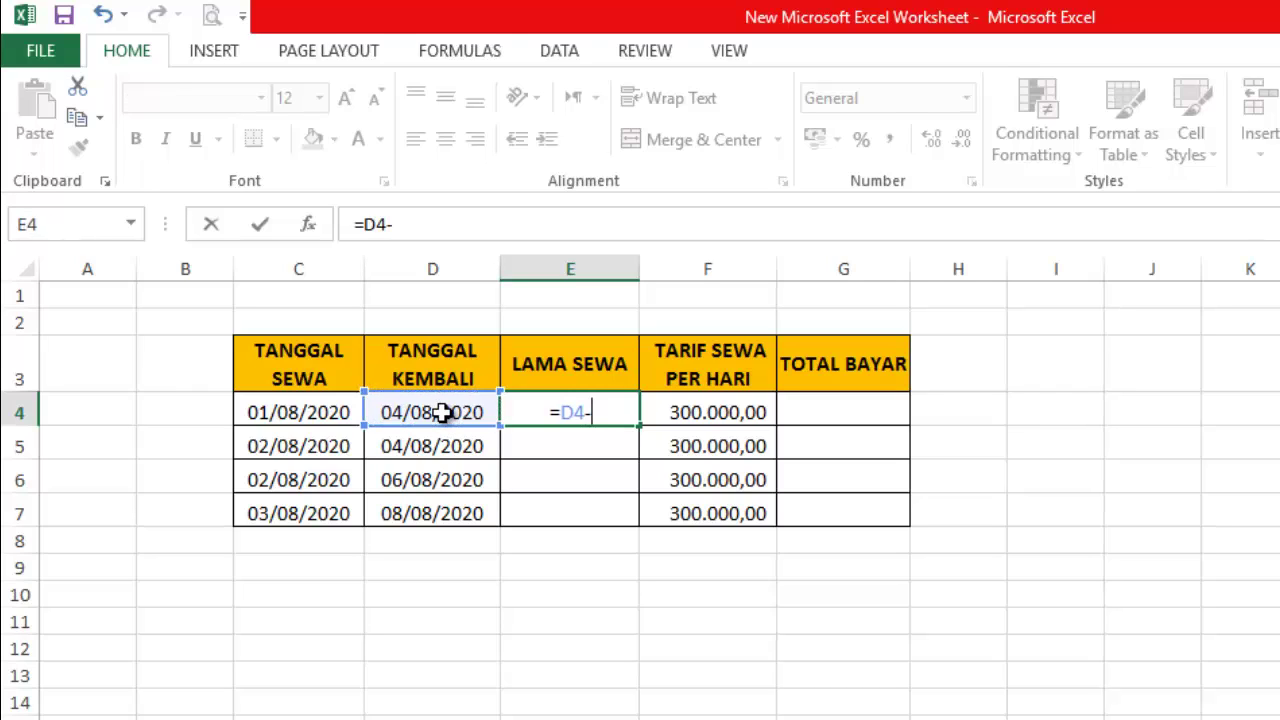
pyautogui.click(313, 413)
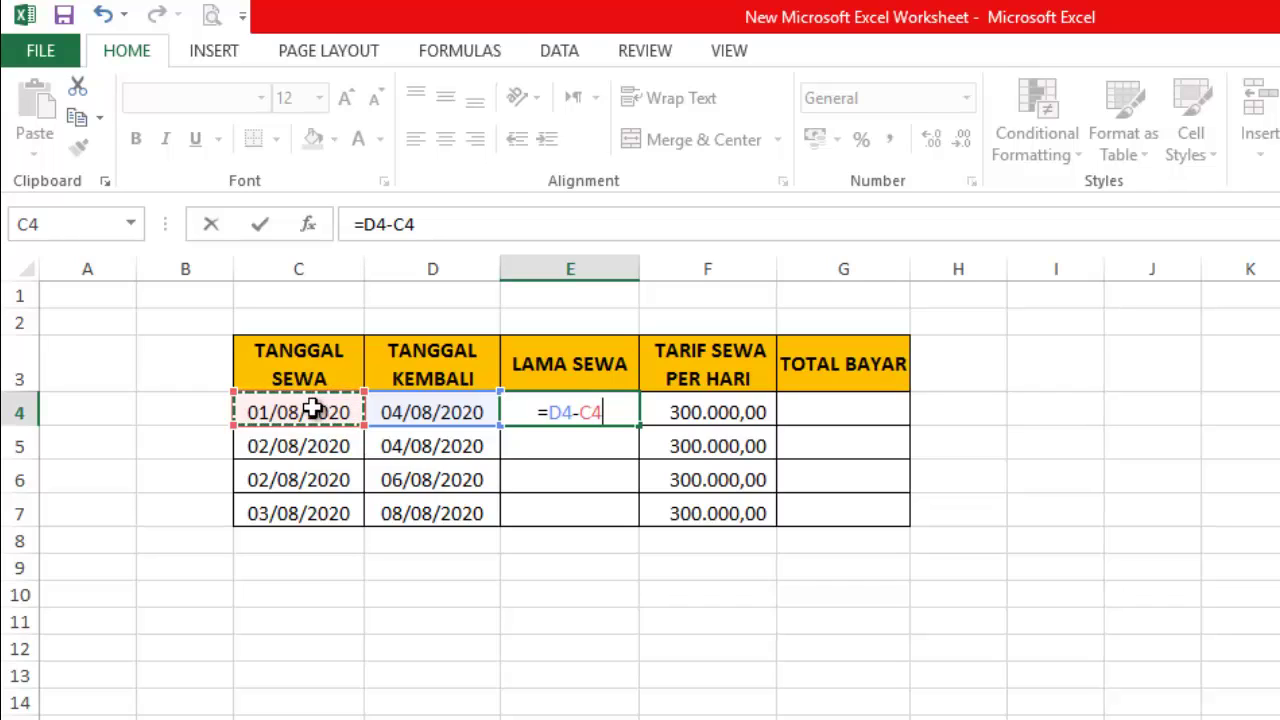
pyautogui.write('&')
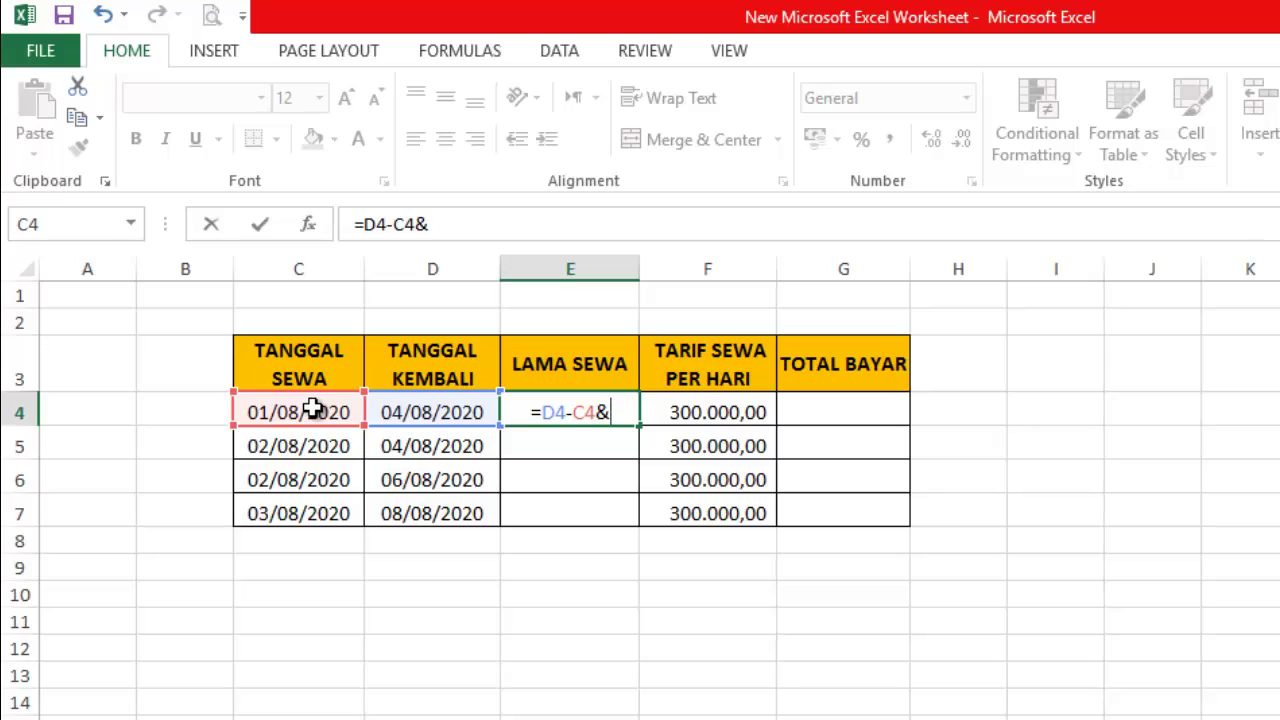
pyautogui.write('"')
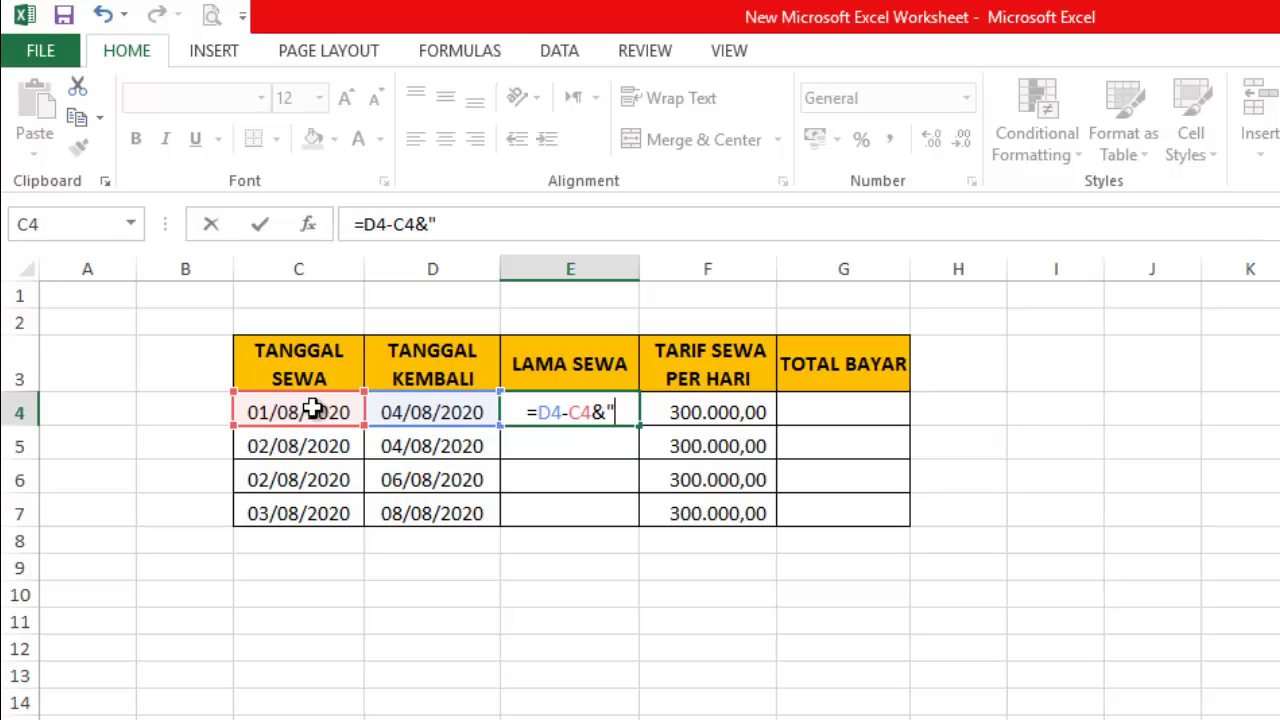
pyautogui.write('Ha')
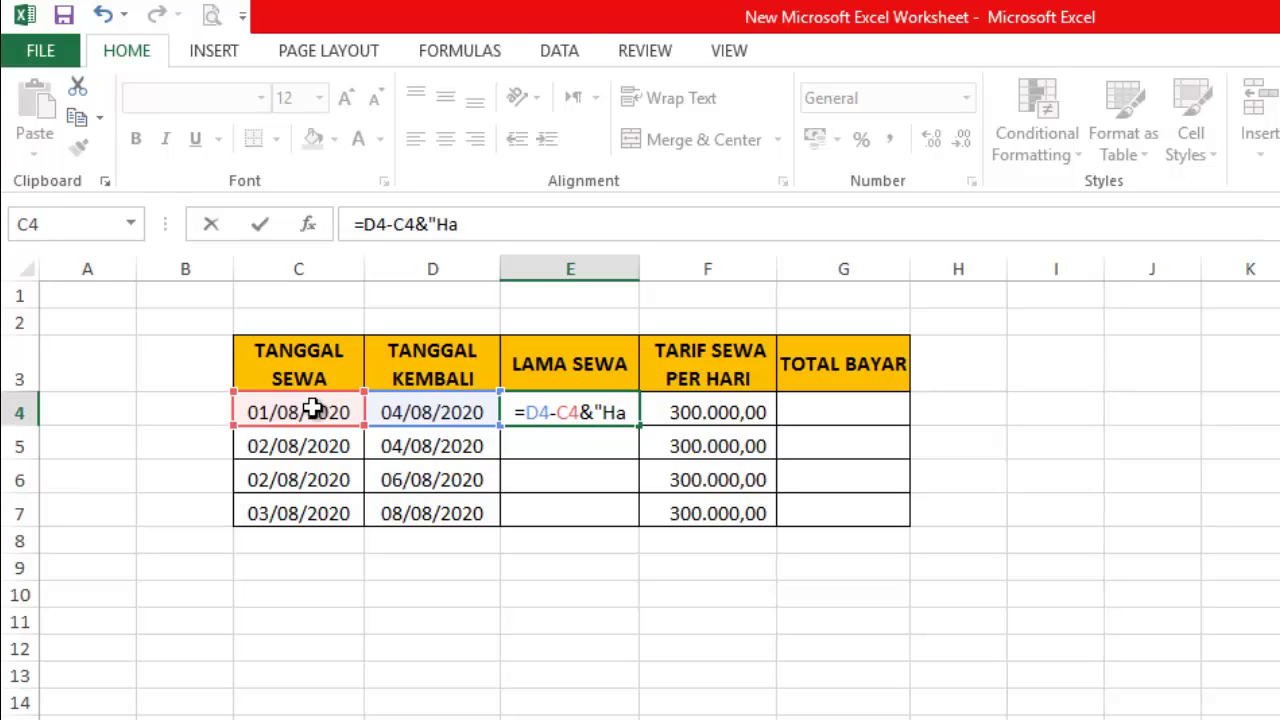
pyautogui.write('ri')
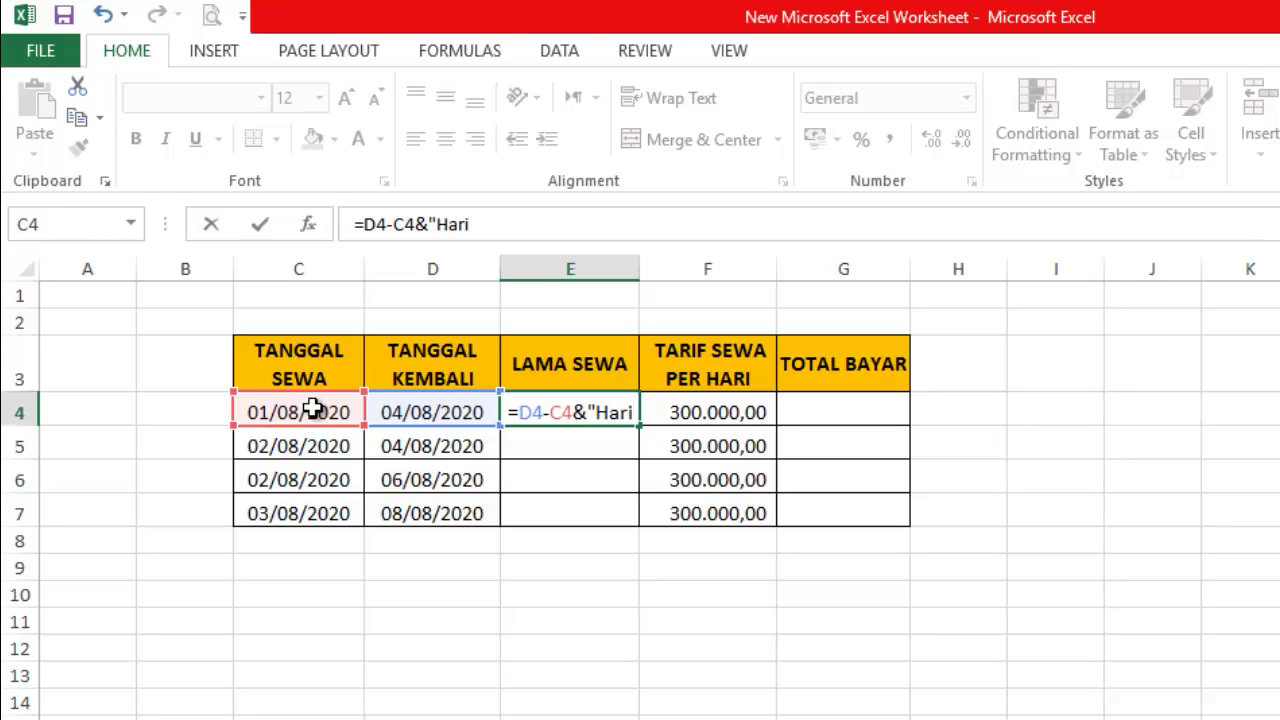
pyautogui.write('"')
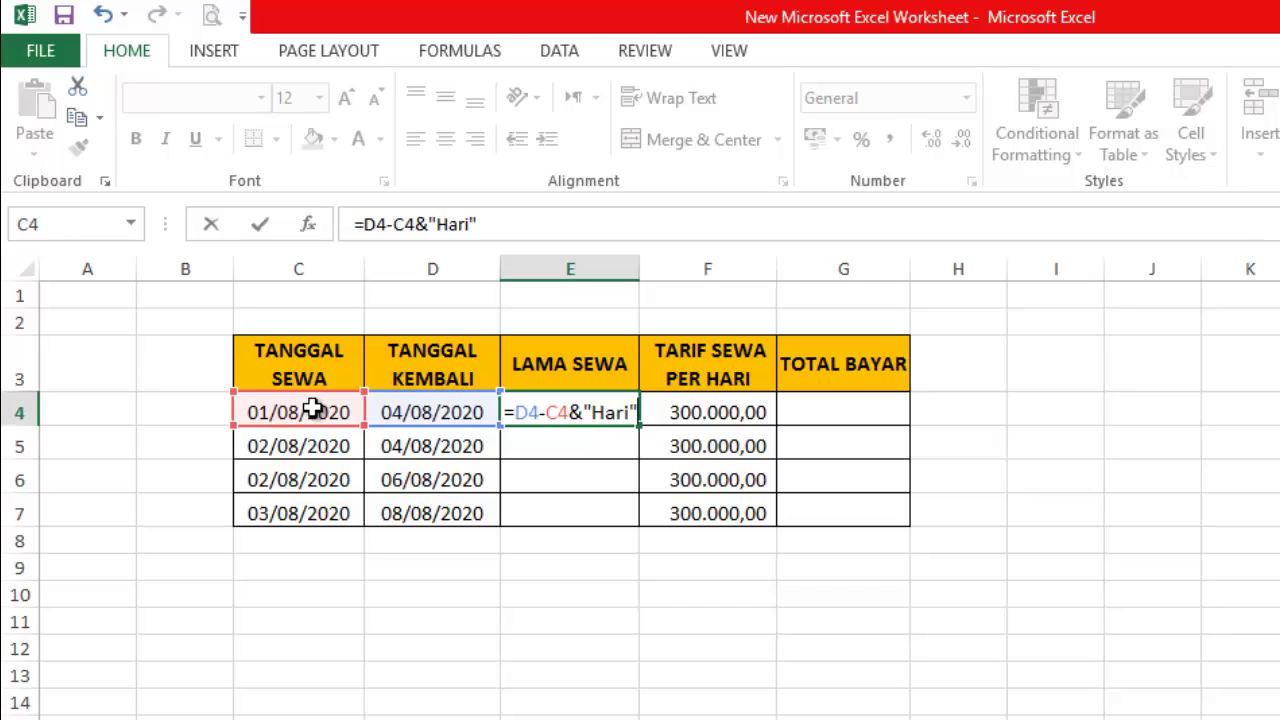
pyautogui.press('Return')
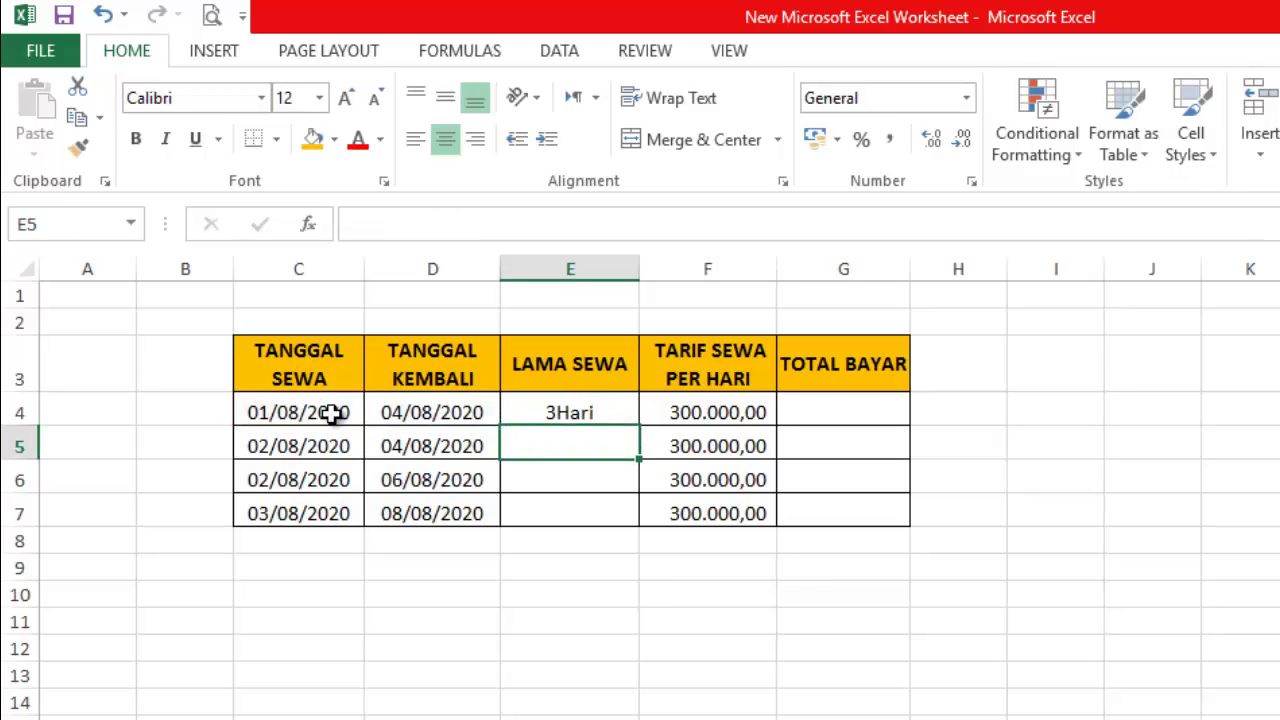
pyautogui.click(565, 410)
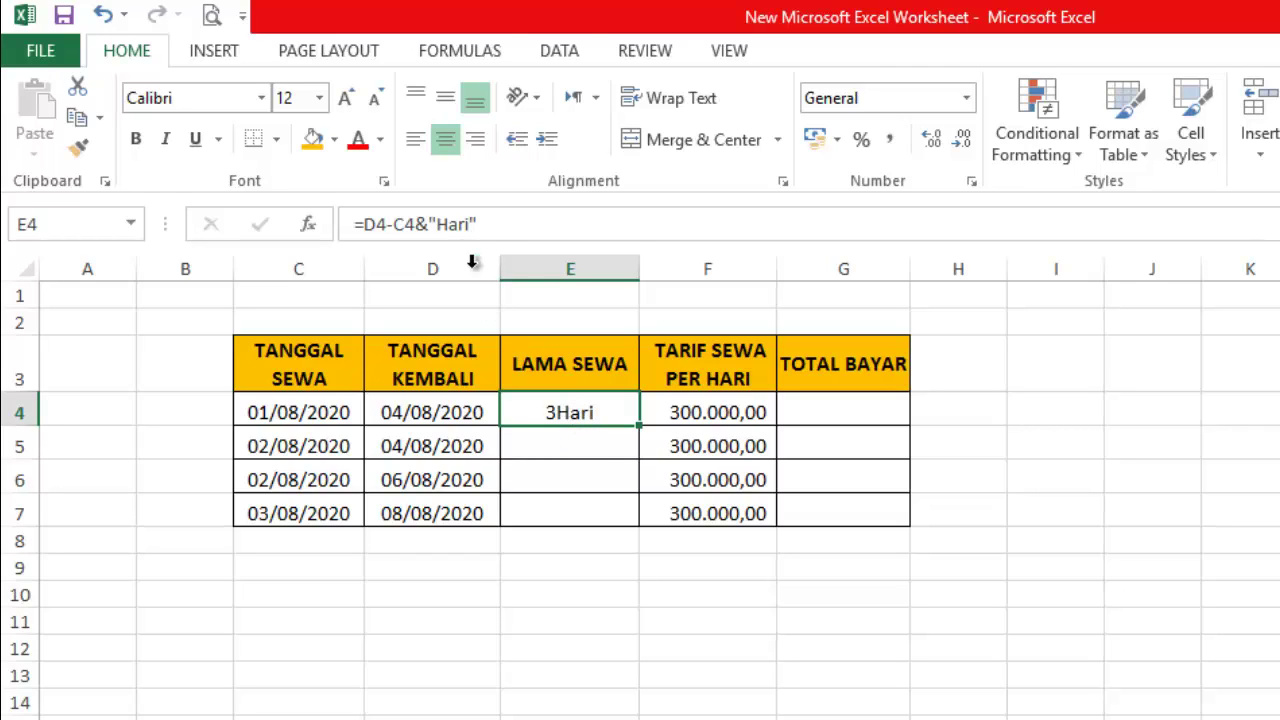
# - Change E4 to =D4-C4&" Hari" and fill it to E7: 3, 2, 4, 5 Hari
pyautogui.click(436, 224)
pyautogui.click(436, 224)
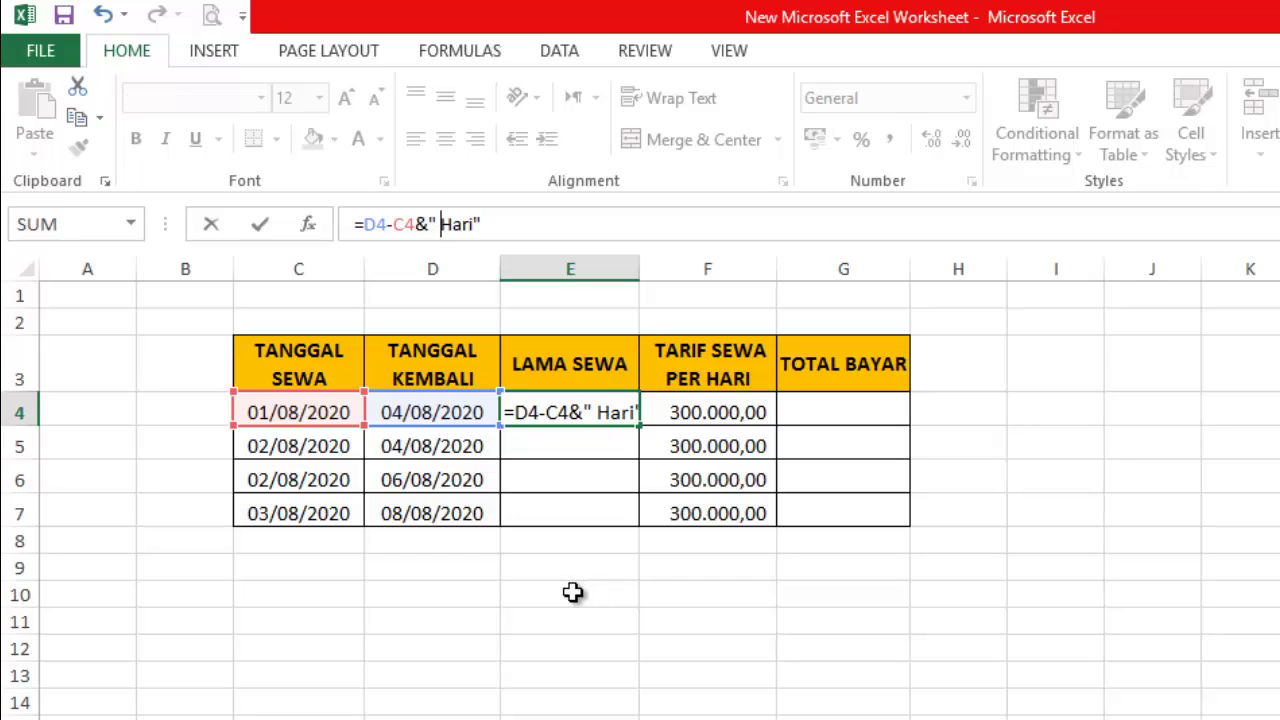
pyautogui.press('Return')
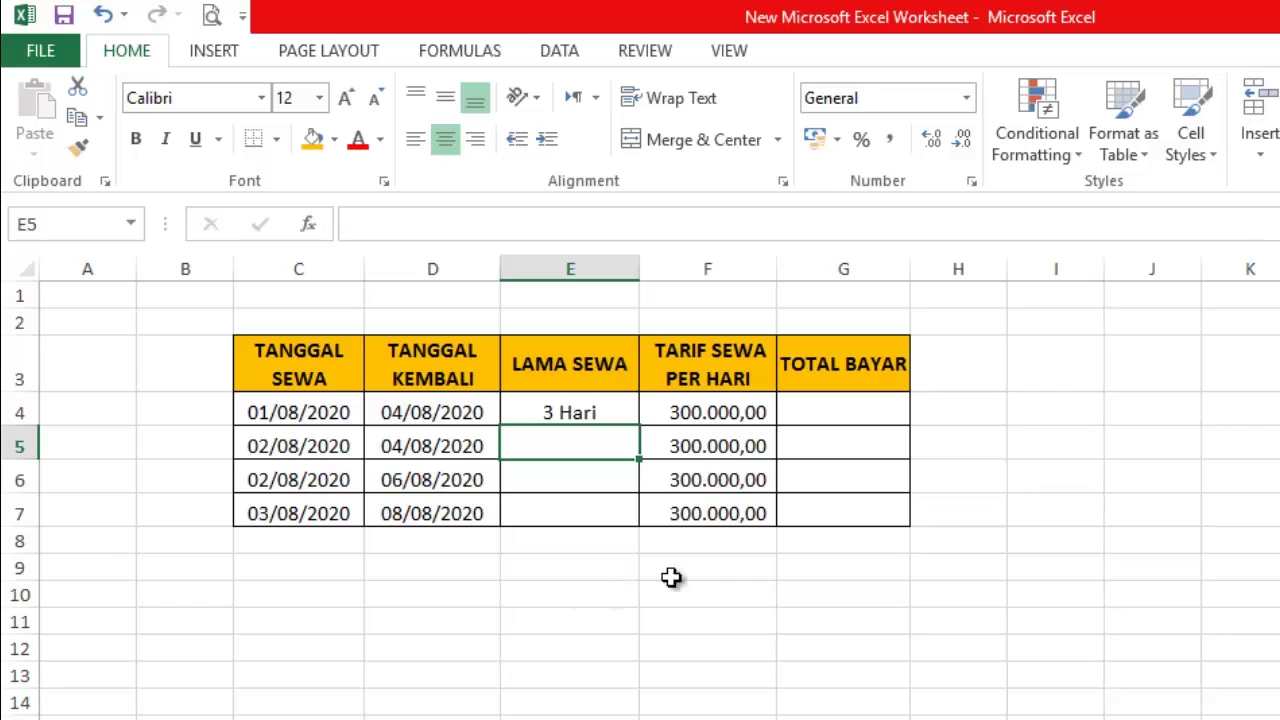
pyautogui.click(609, 413)
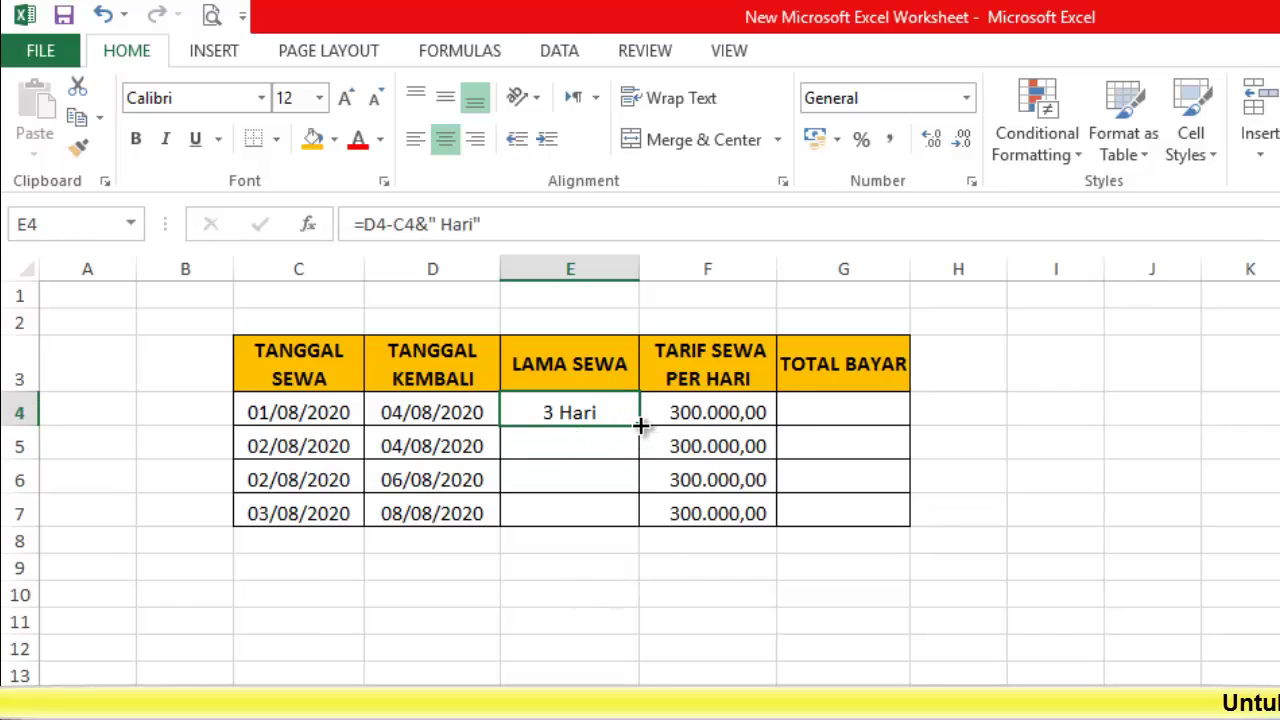
pyautogui.moveTo(640, 425); pyautogui.dragTo(633, 515)
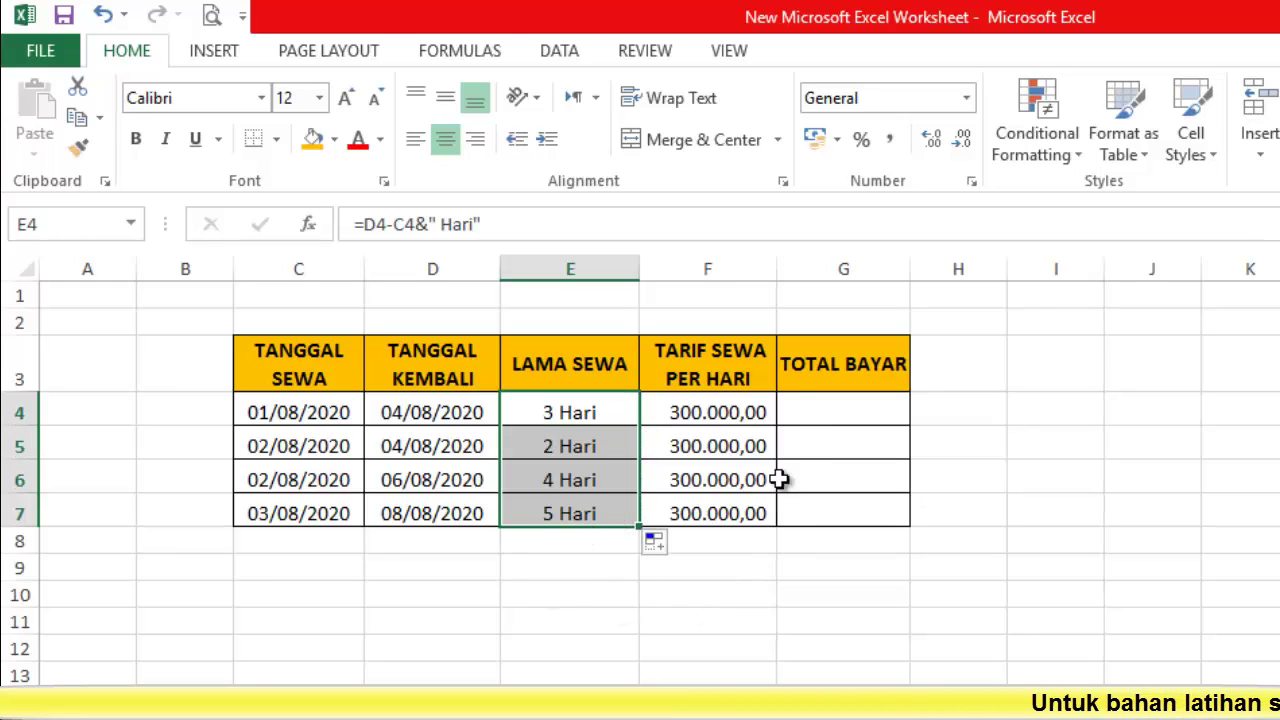
pyautogui.click(831, 407)
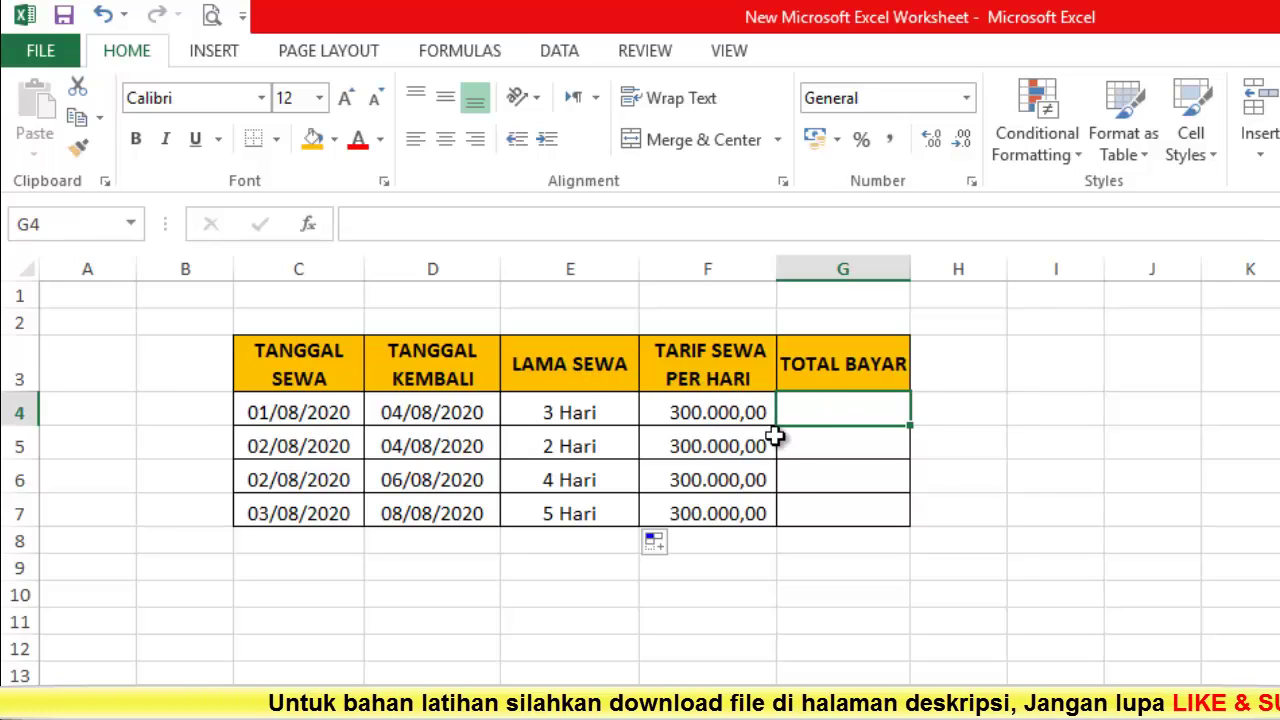
# - Enter =E4*F4 in G4, which returns #VALUE!
pyautogui.write('=')
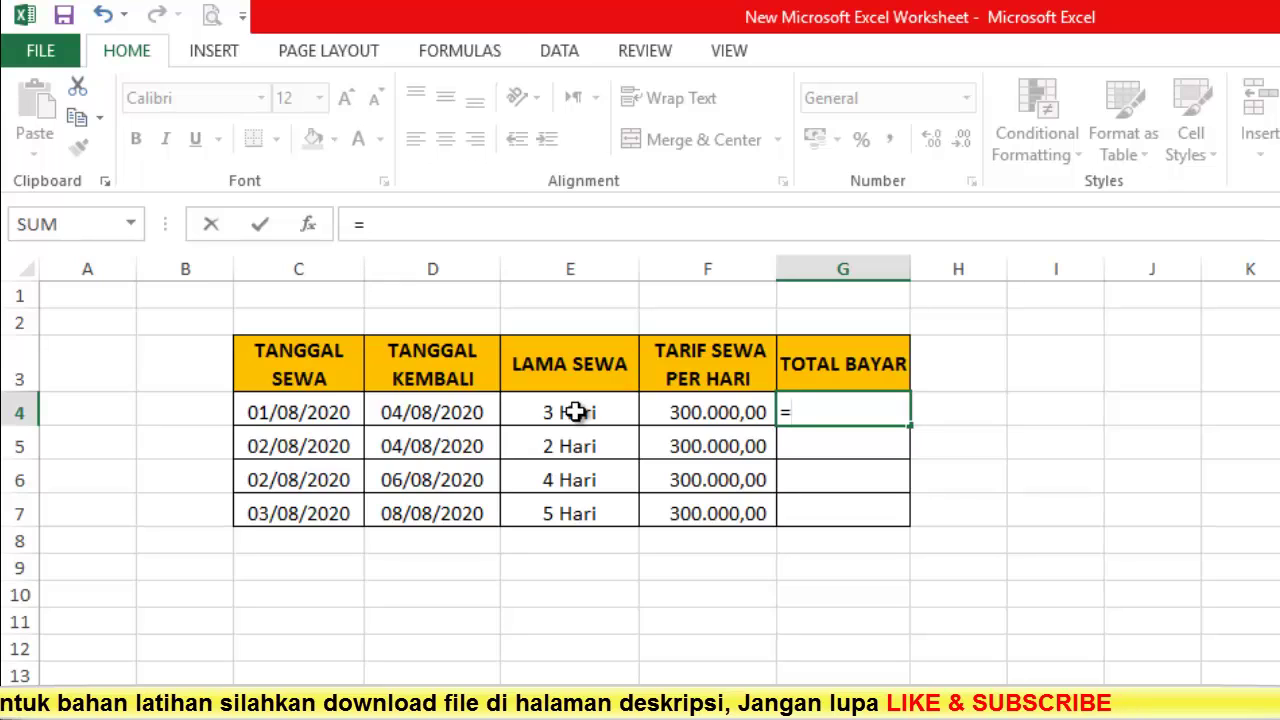
pyautogui.click(576, 412)
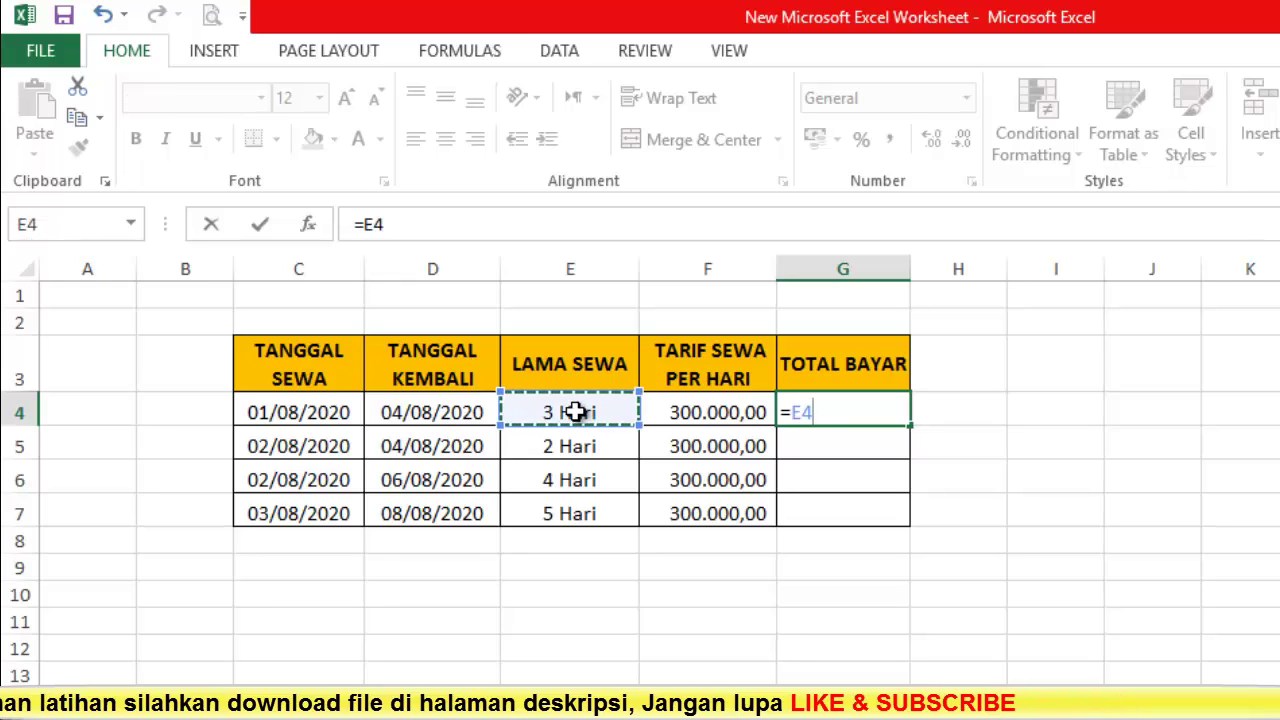
pyautogui.write('*')
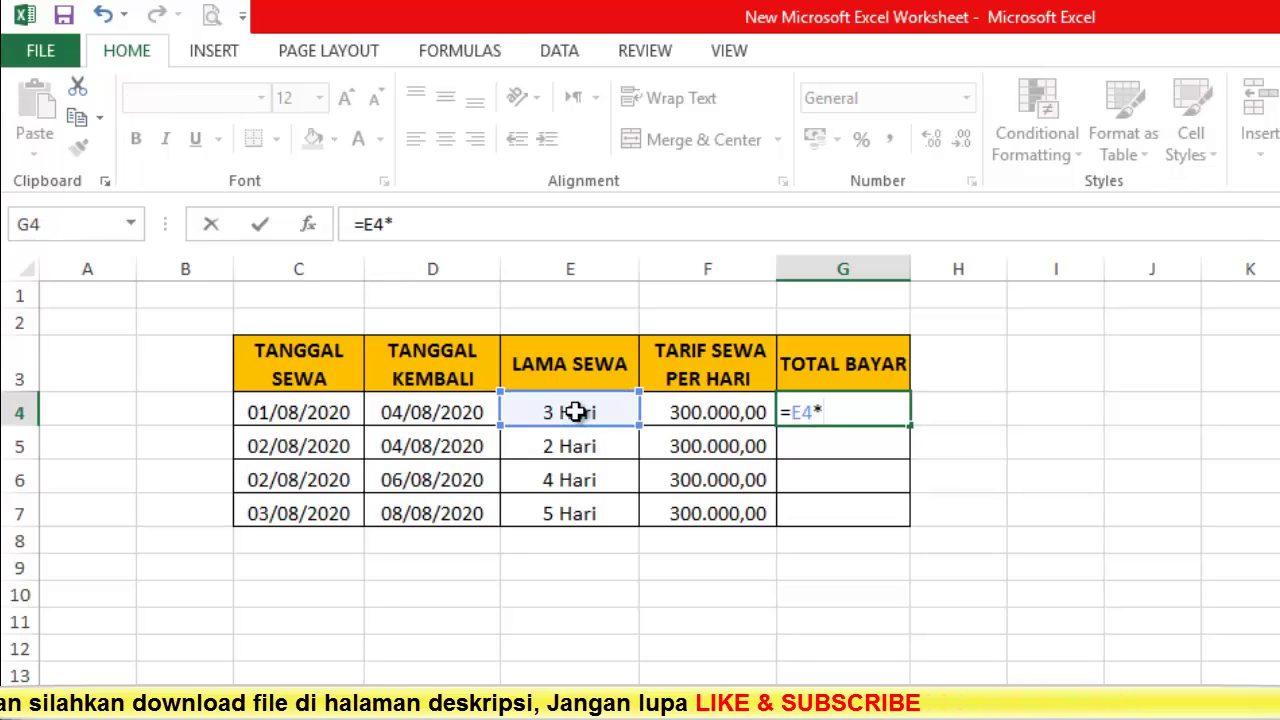
pyautogui.click(697, 407)
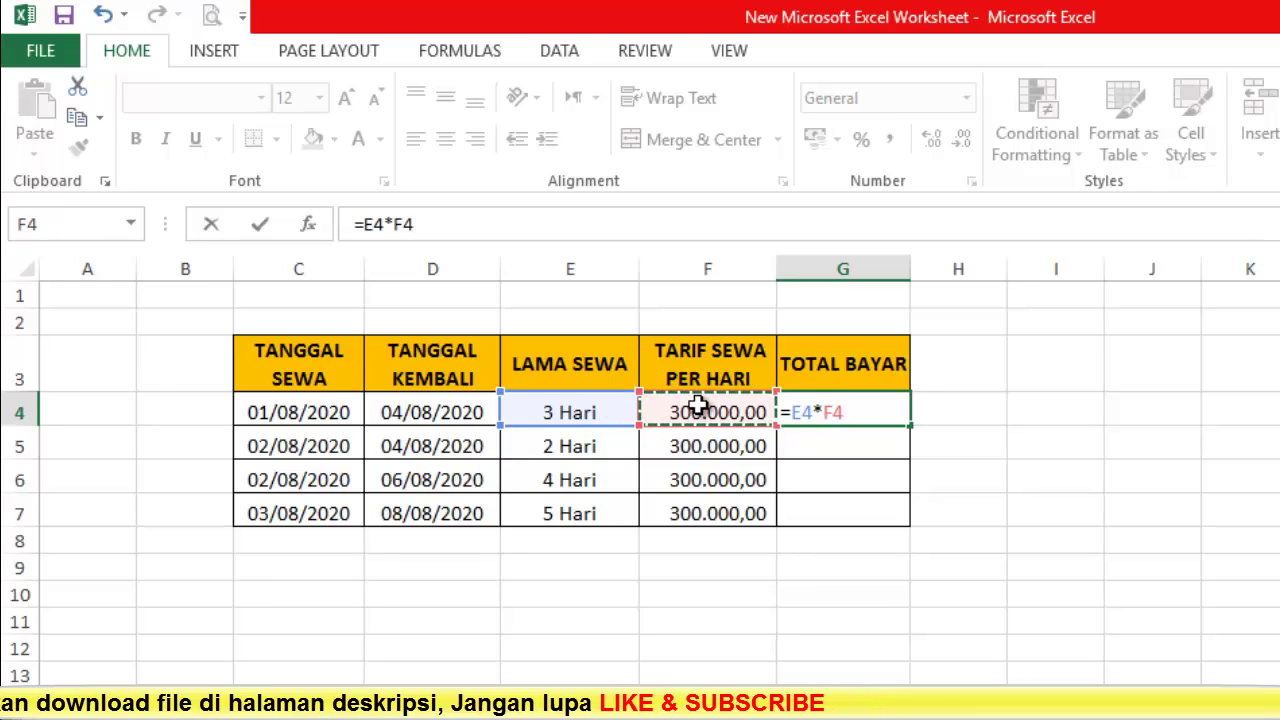
pyautogui.press('Return')
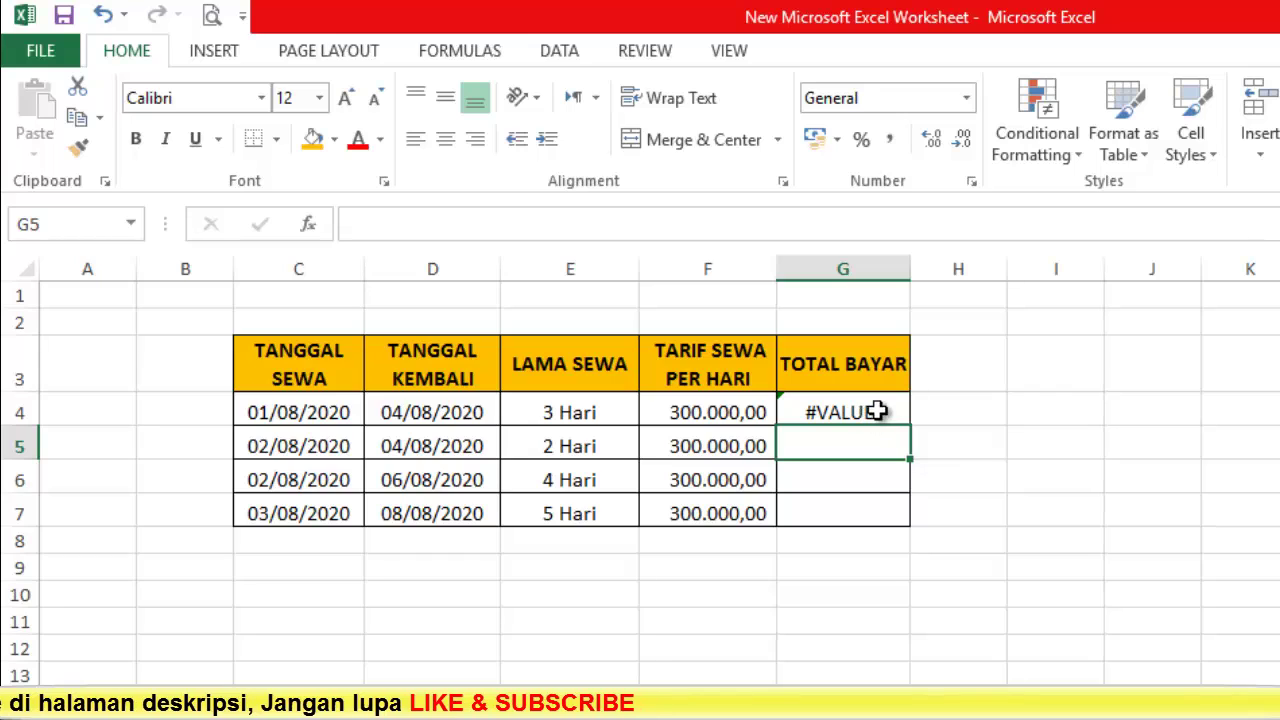
# - Compare E4's text value with G4's #VALUE! error and start a new formula in G4
pyautogui.click(590, 412)
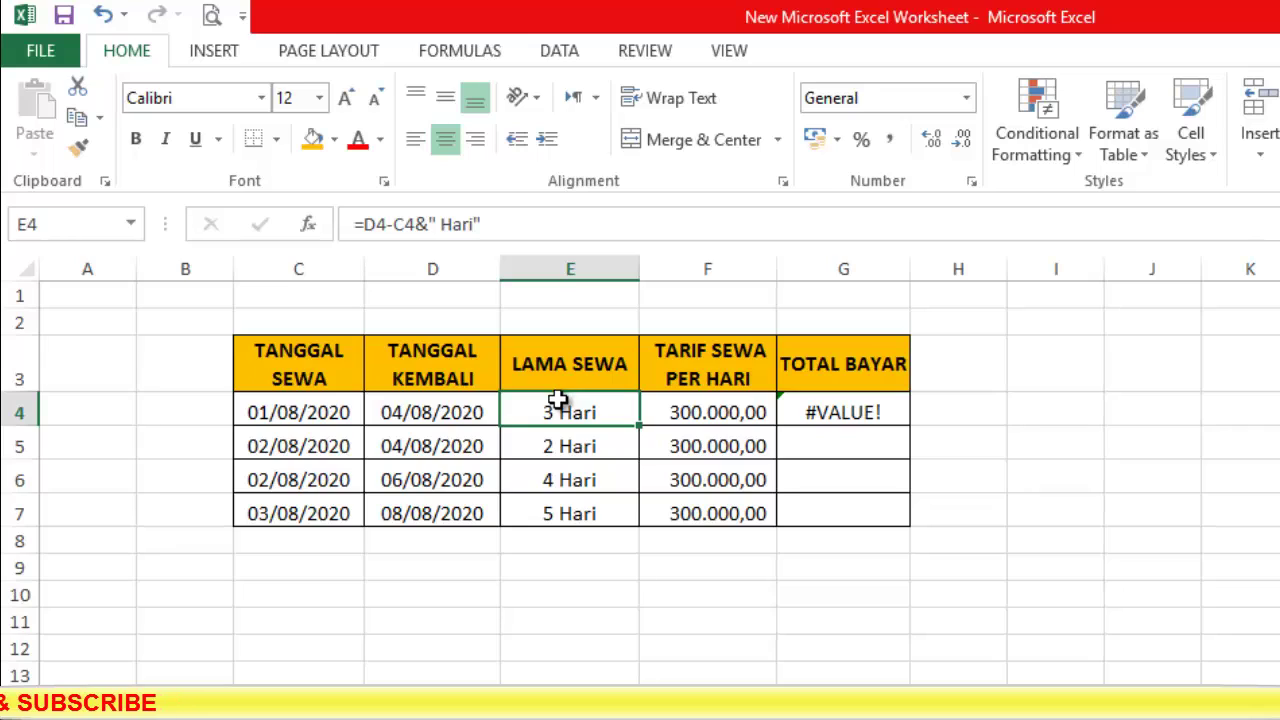
pyautogui.click(848, 415)
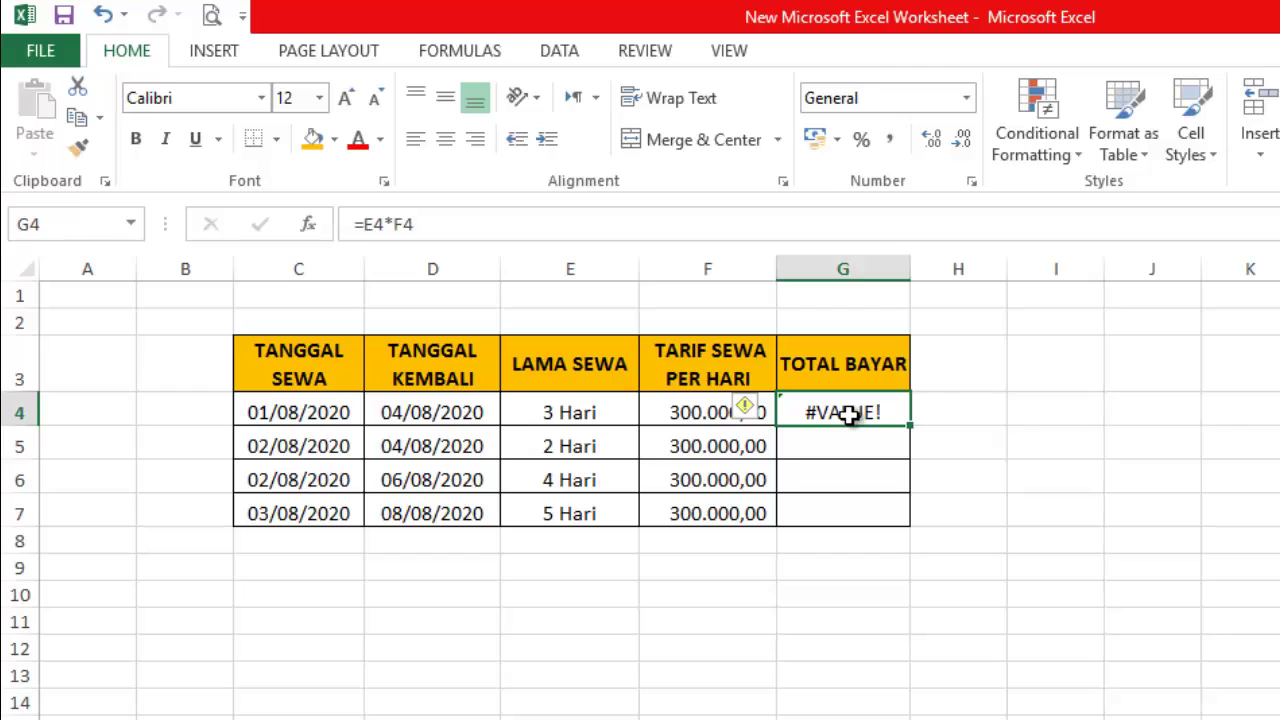
pyautogui.write('=')
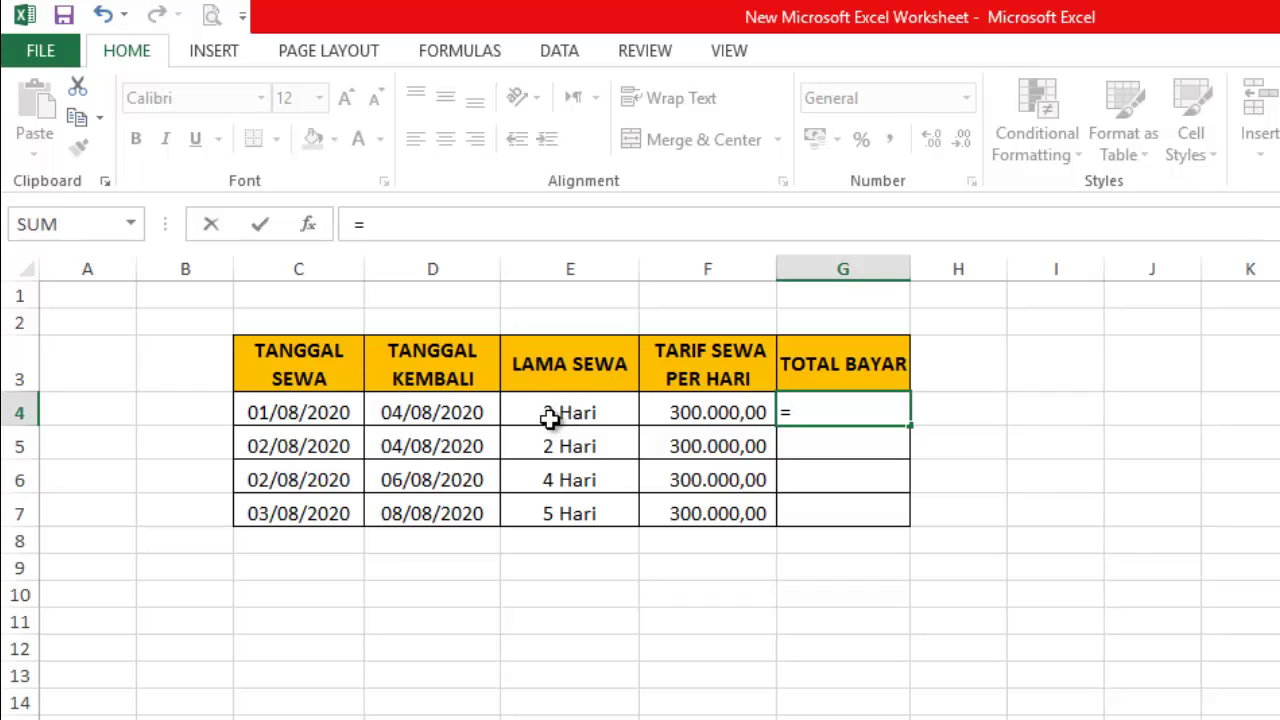
# - Build =left(E4;1)*F4 in G4, multiplying E4's first digit by the daily rate
pyautogui.write('l')
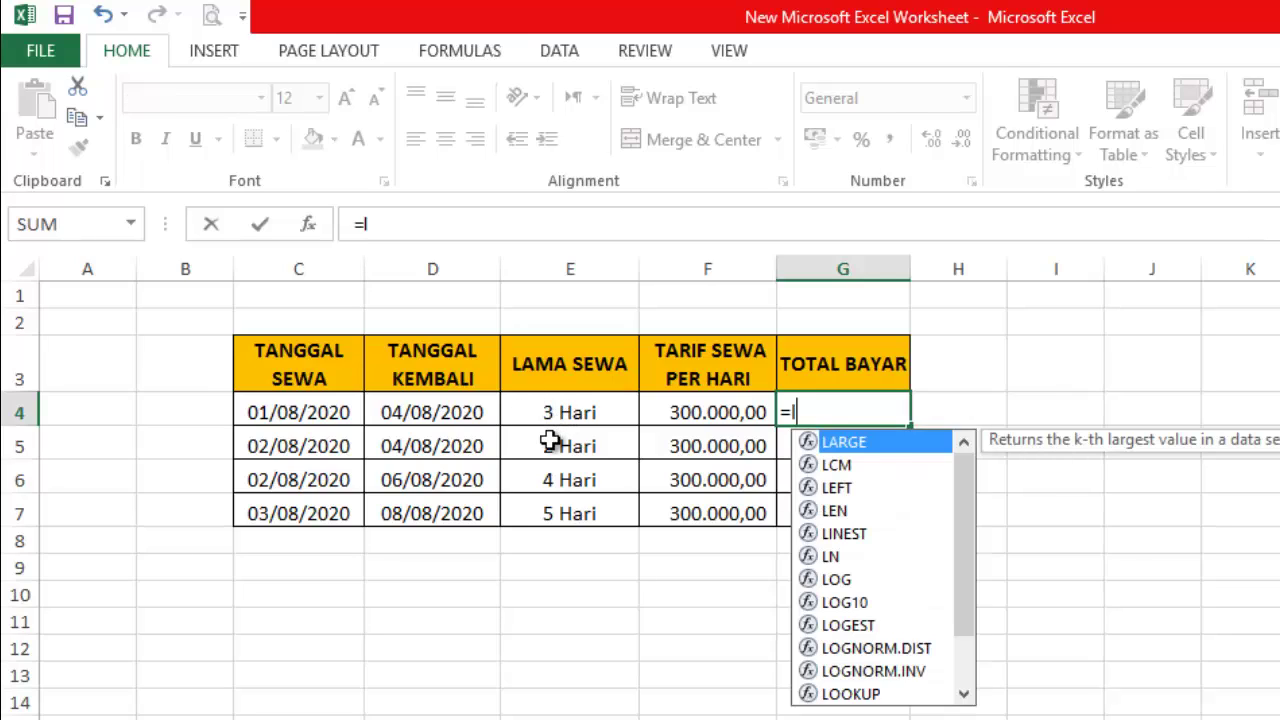
pyautogui.write('eft')
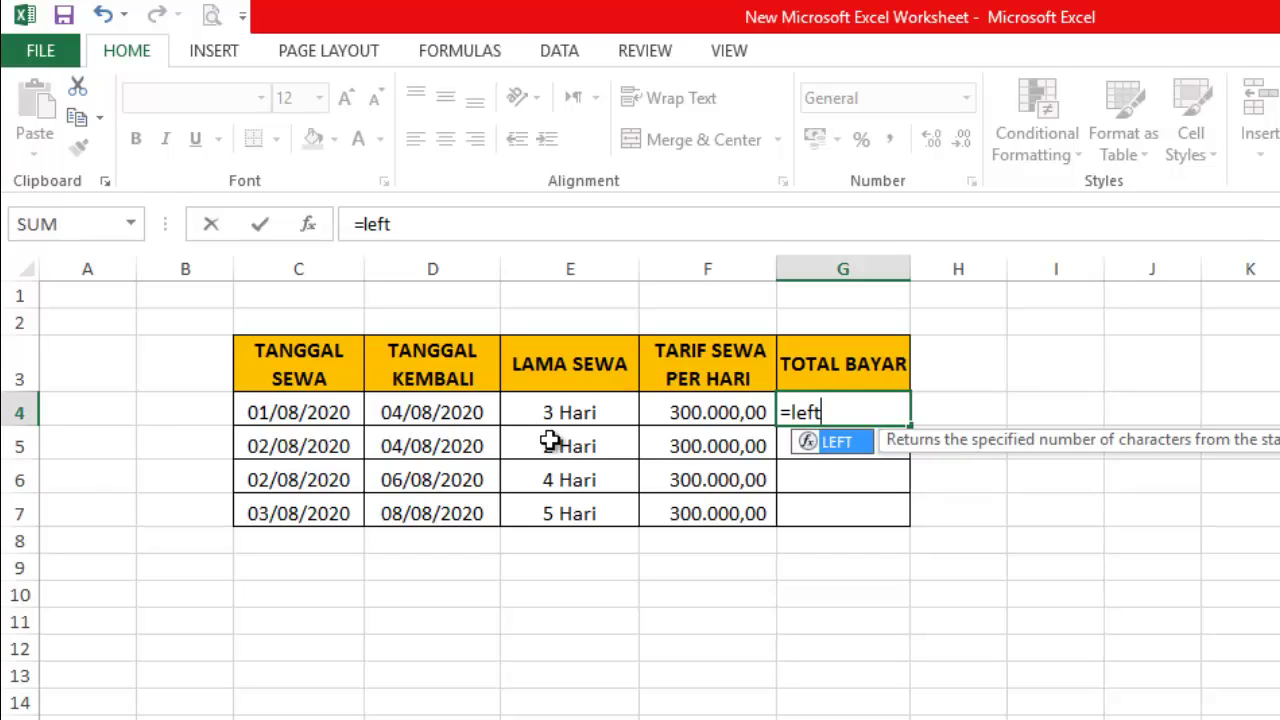
pyautogui.write('(')
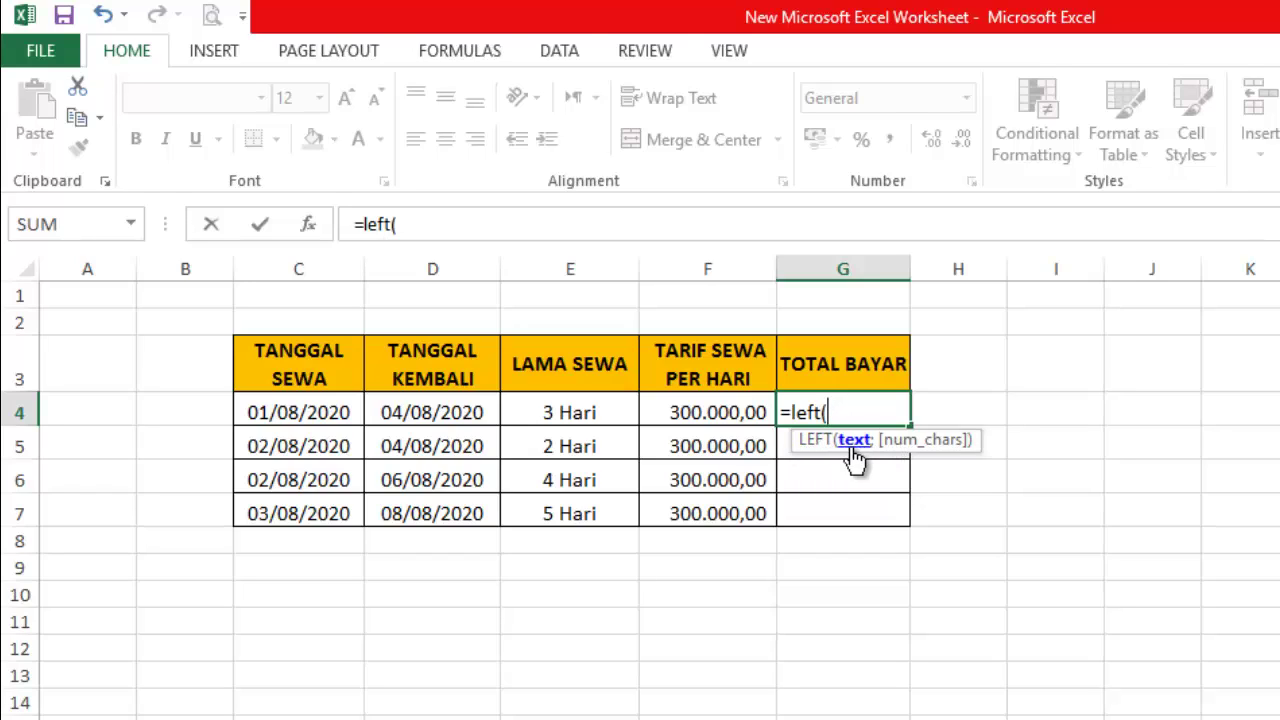
pyautogui.click(558, 412)
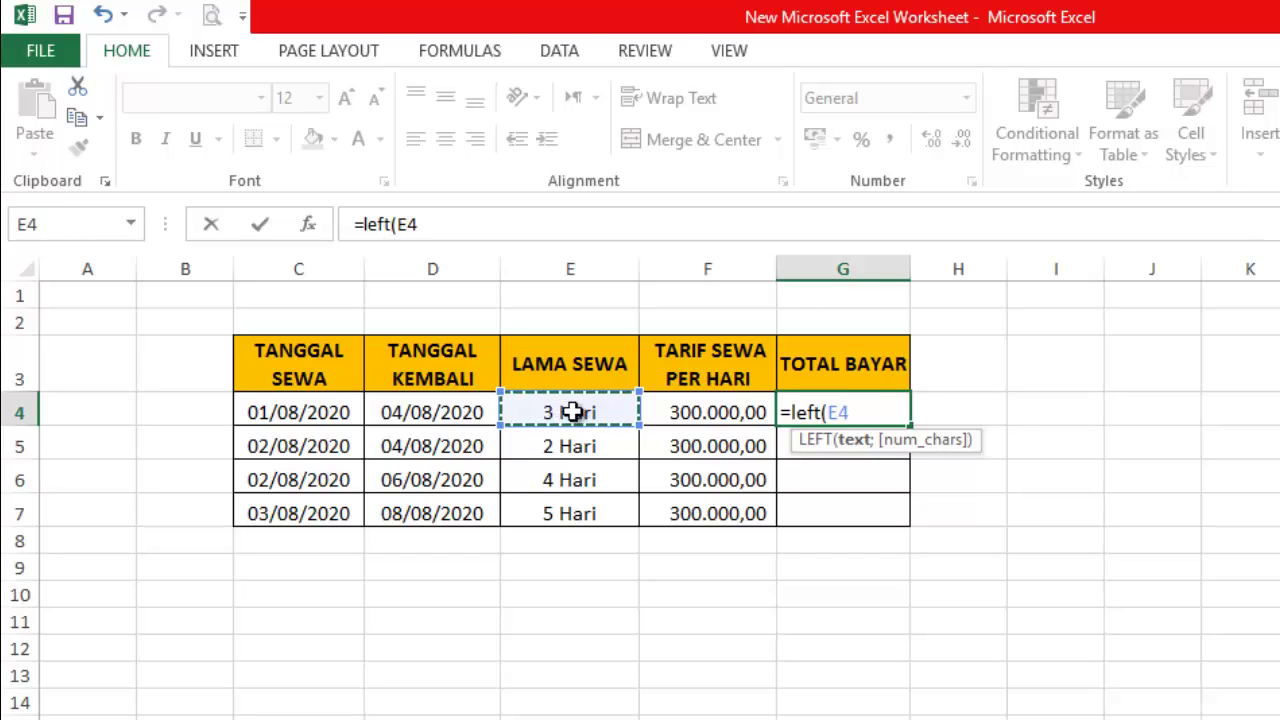
pyautogui.write(';1)*')
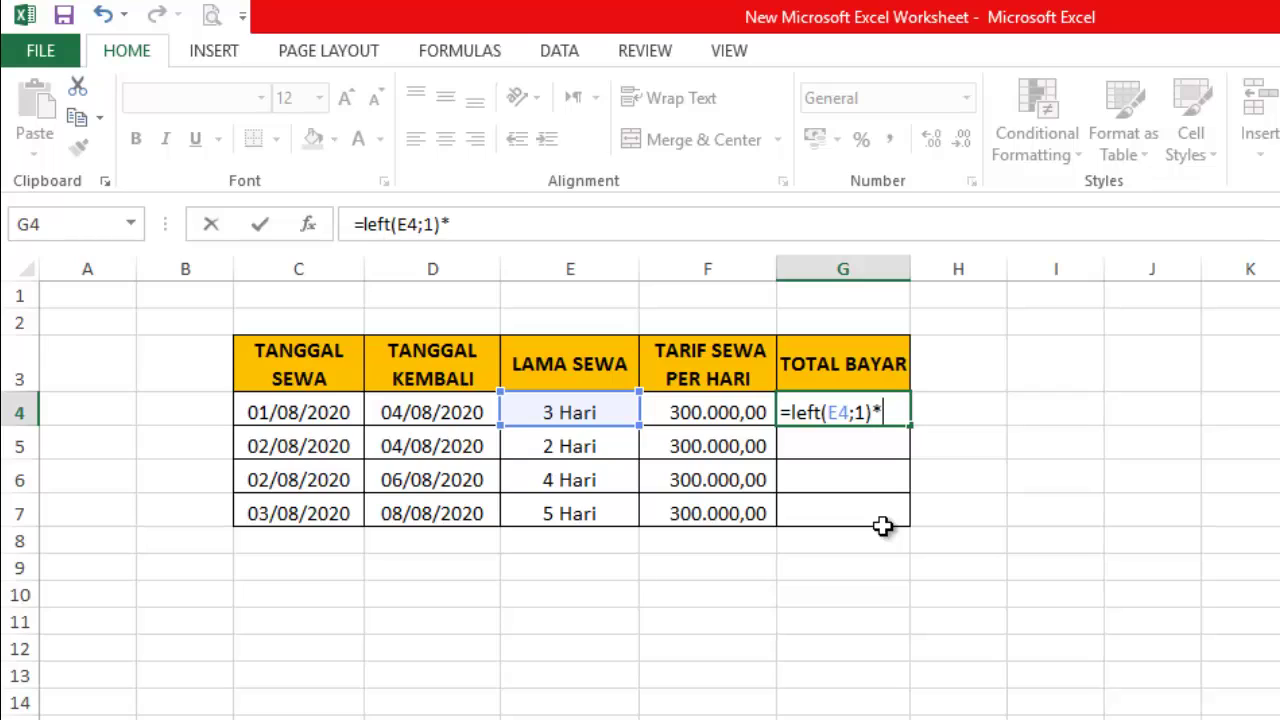
pyautogui.click(714, 412)
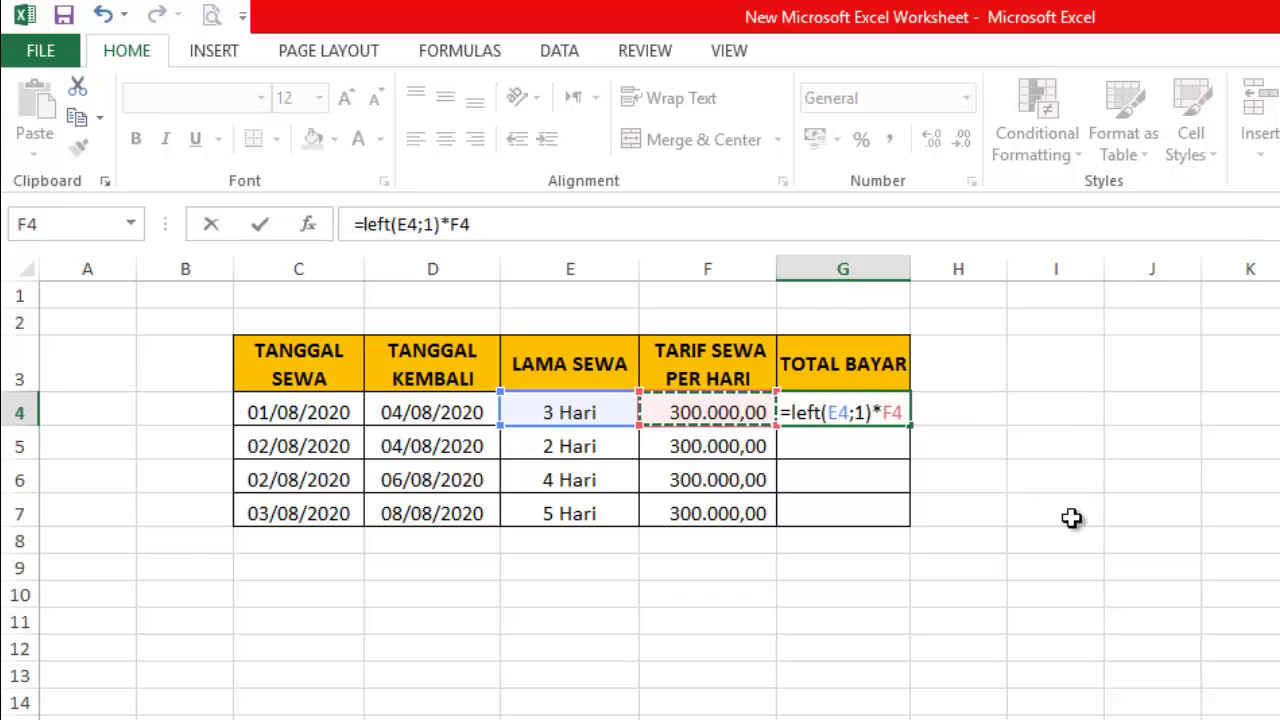
# - Commit =LEFT(E4;1)*F4 and fill it down to G7, giving 900.000,00 through 1.500.000,00
pyautogui.press('Return')
pyautogui.click(834, 411)
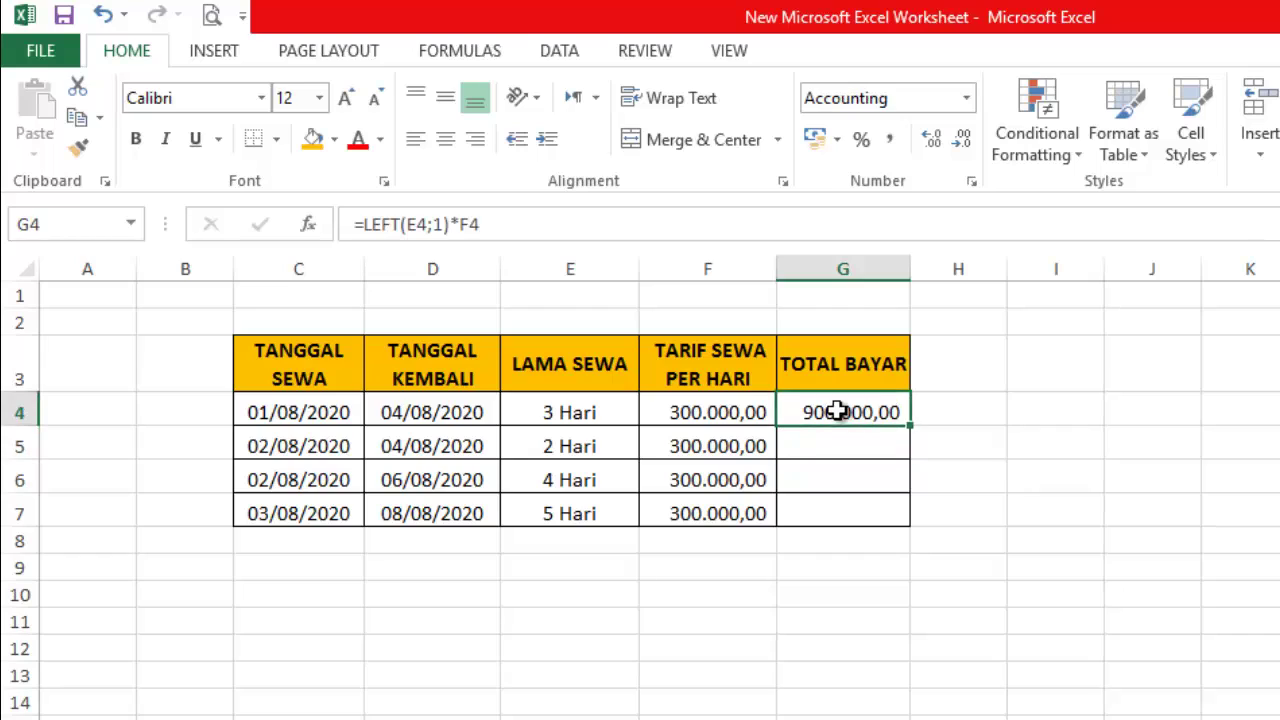
pyautogui.moveTo(911, 425)
pyautogui.mouseDown()
pyautogui.moveTo(901, 517)
pyautogui.moveTo(946, 517)
pyautogui.mouseUp()
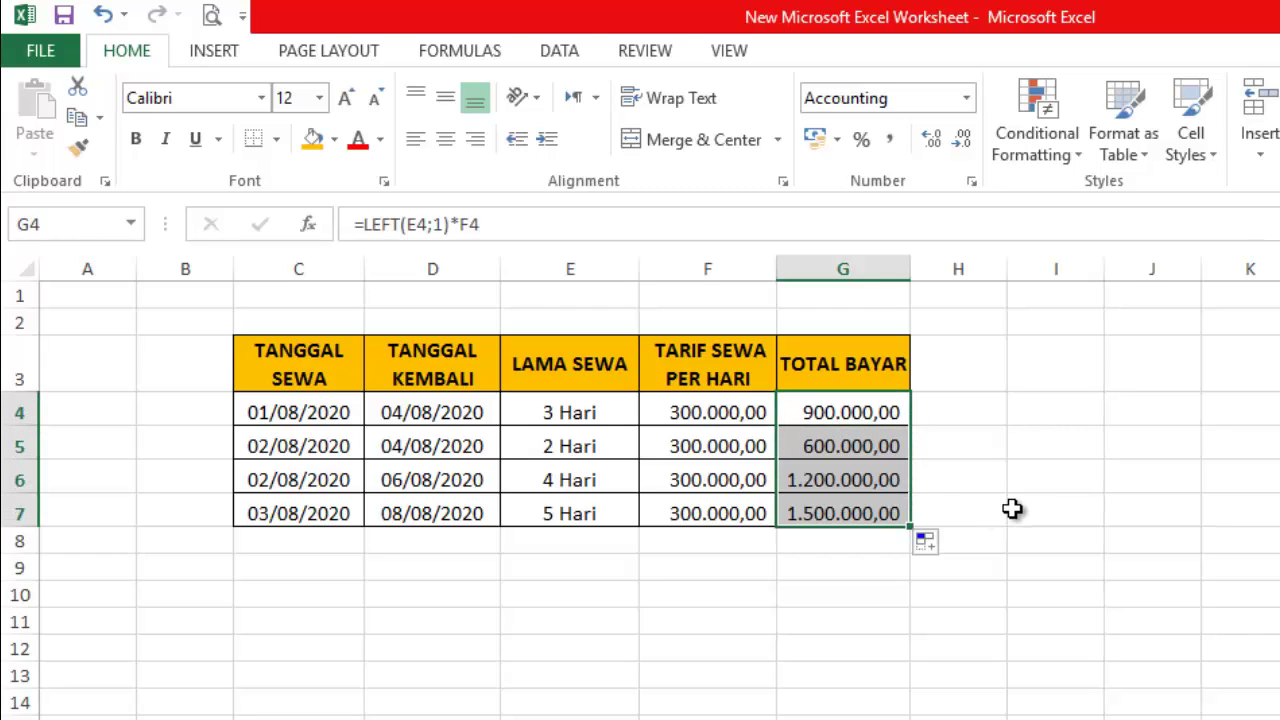
pyautogui.click(1113, 516)
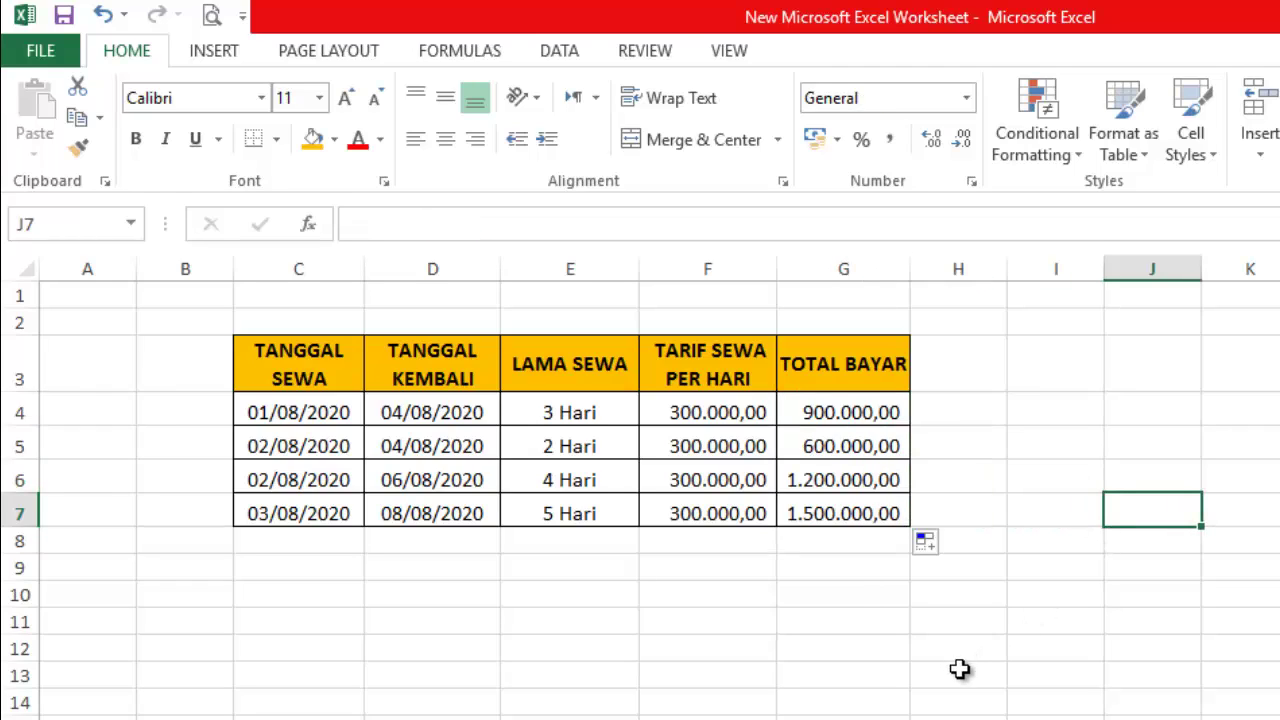